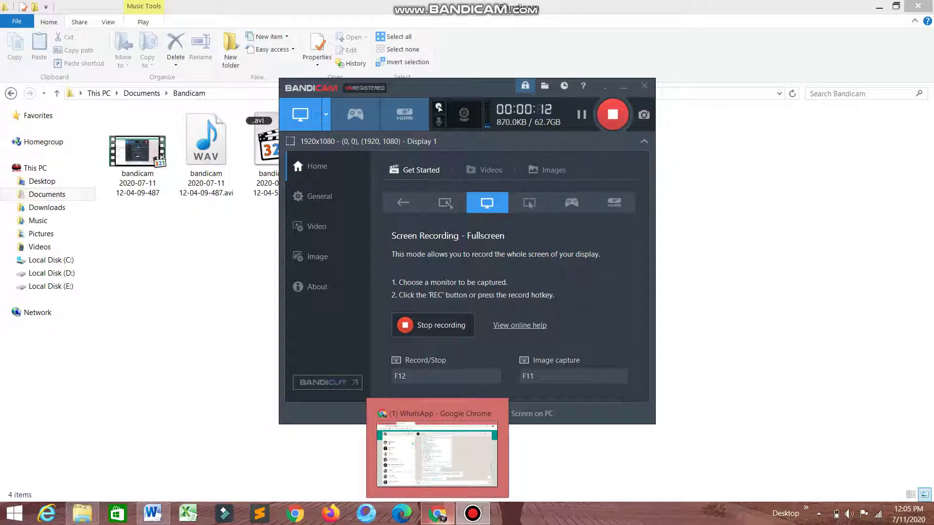
Step: Bring the Chrome window with WhatsApp Web's Hosting chat to the front
{"action": "left_click", "coordinate": [440, 515]}
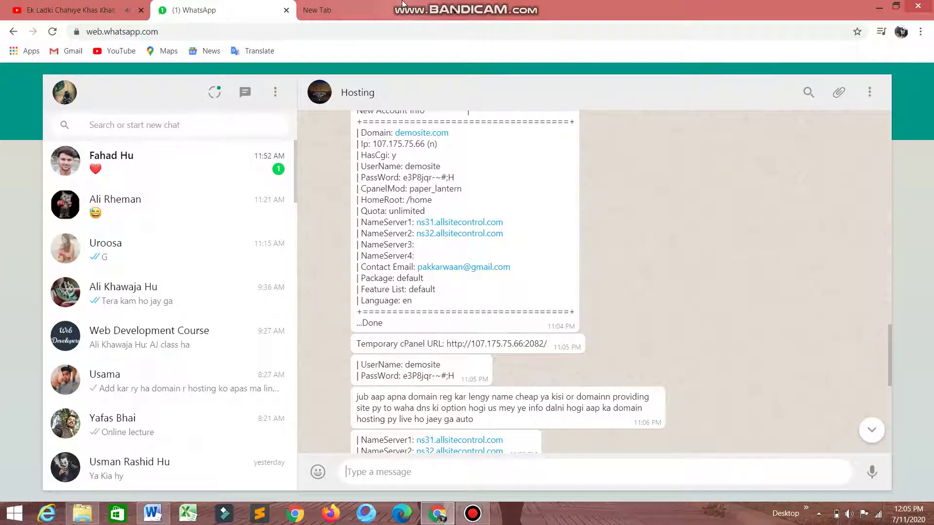
Step: Search Google in a new tab for 'namecheap login' and open the Namecheap.com Login page
{"action": "left_click", "coordinate": [321, 17]}
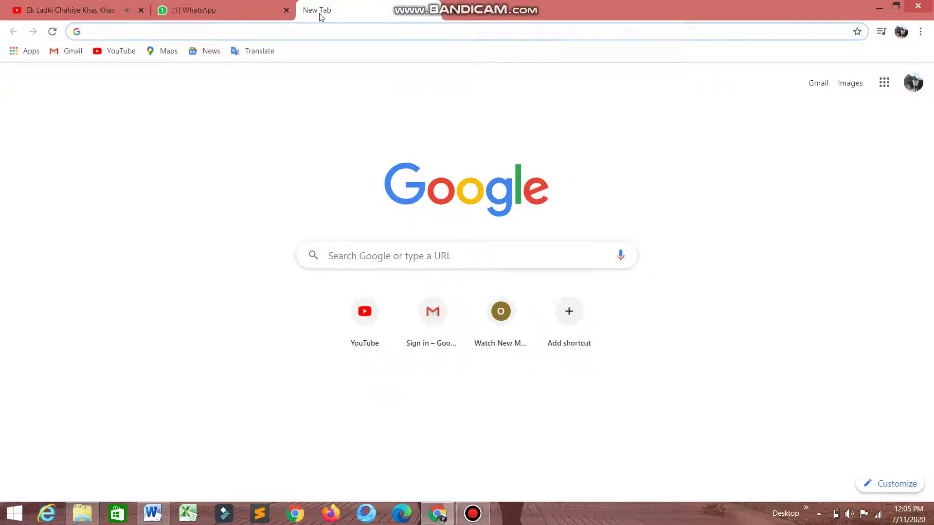
{"action": "type", "text": "namecheap login"}
{"action": "key", "text": "Return"}
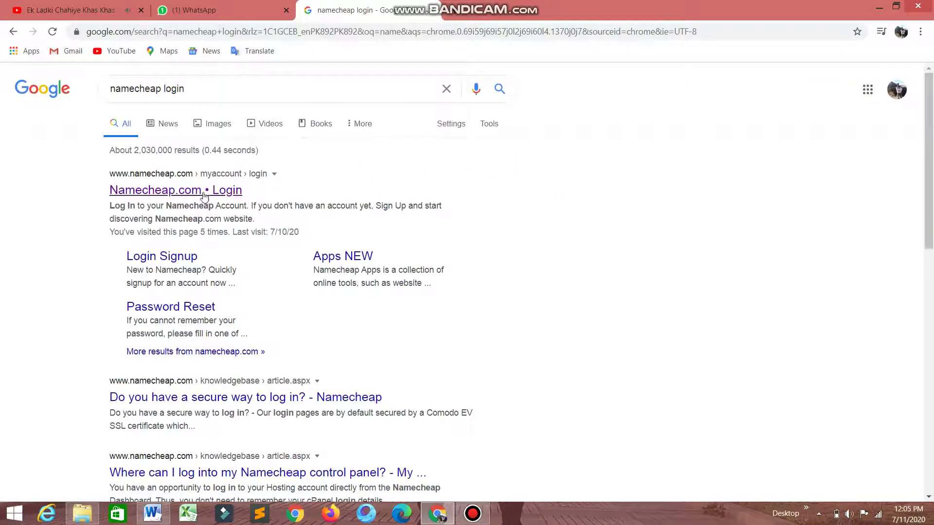
{"action": "left_click", "coordinate": [204, 193]}
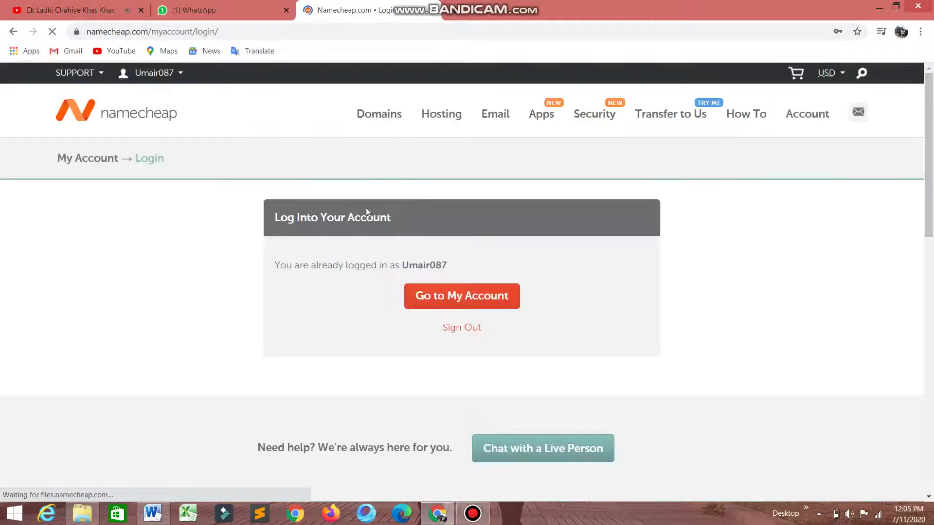
Step: Open umair-riaz.xyz's management page from the Namecheap account's Domain List
{"action": "left_click", "coordinate": [466, 297]}
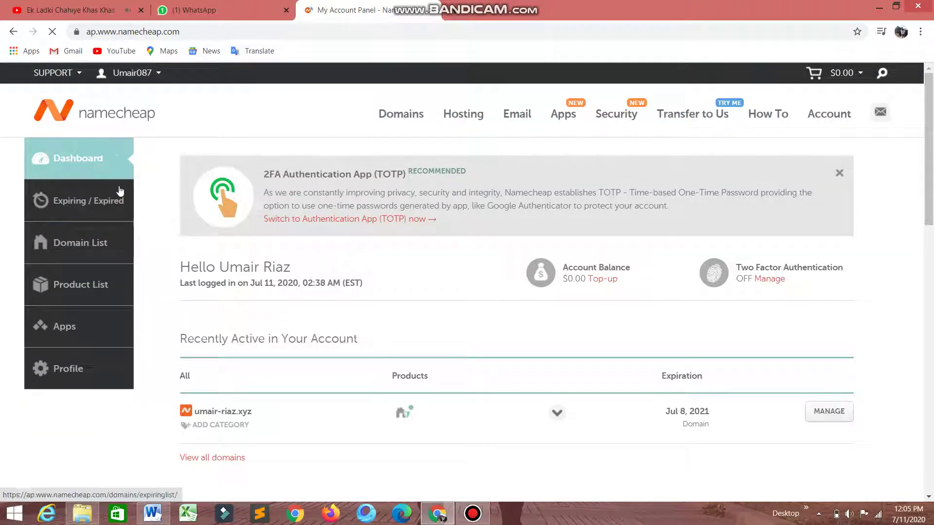
{"action": "left_click", "coordinate": [89, 253]}
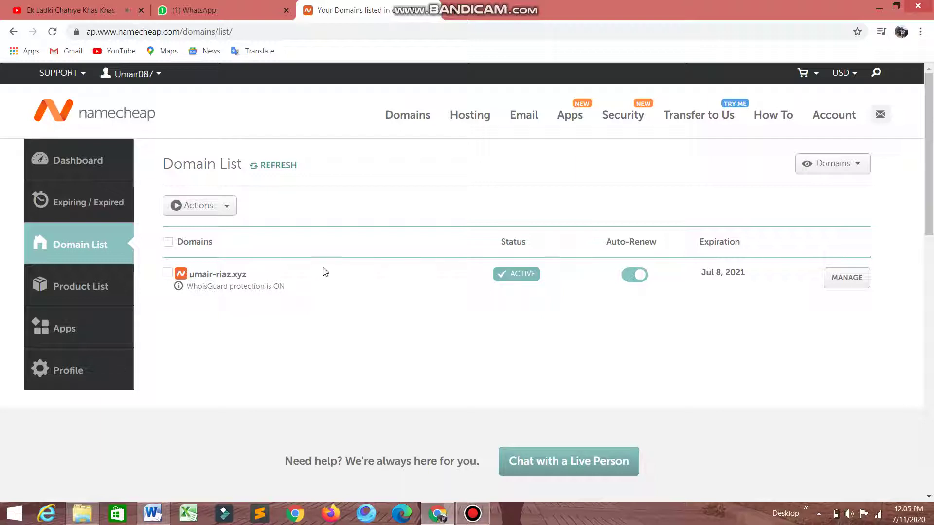
{"action": "left_click", "coordinate": [843, 290]}
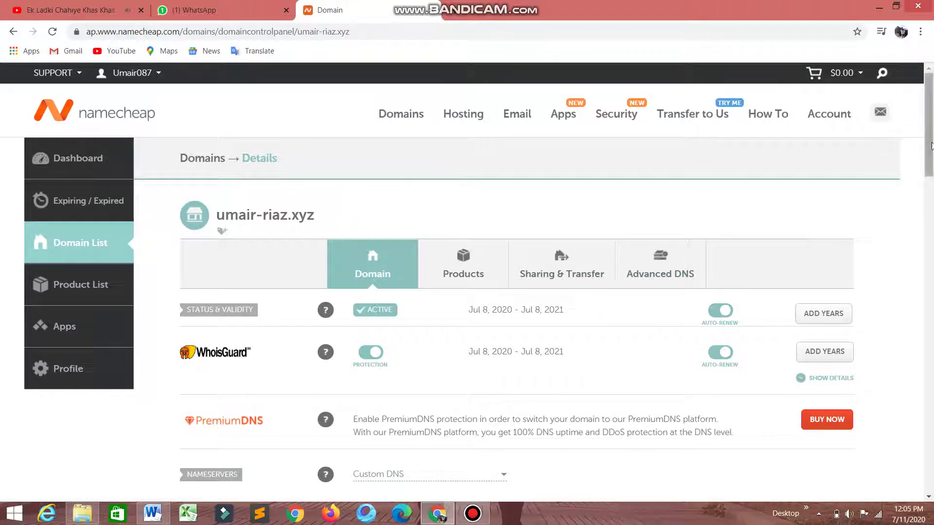
Step: Switch umair-riaz.xyz's nameserver type to Custom DNS with ns31 and ns32.allsitecontrol.com
{"action": "left_click_drag", "start_coordinate": [930, 146], "coordinate": [932, 205]}
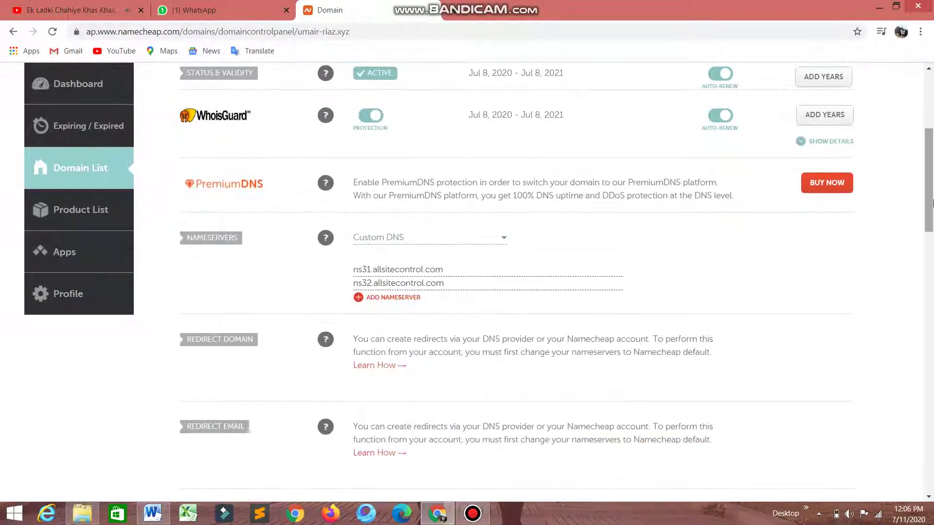
{"action": "left_click", "coordinate": [504, 240]}
{"action": "left_click", "coordinate": [494, 256]}
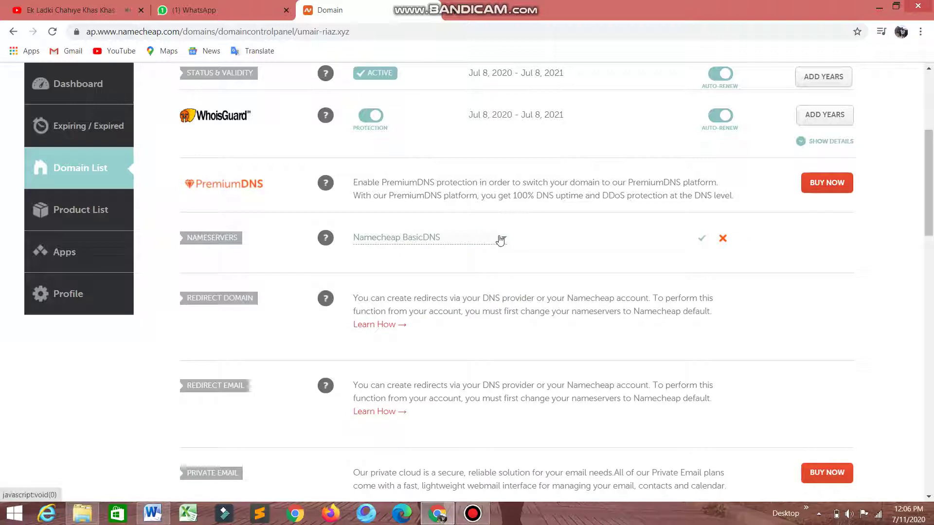
{"action": "left_click", "coordinate": [500, 239]}
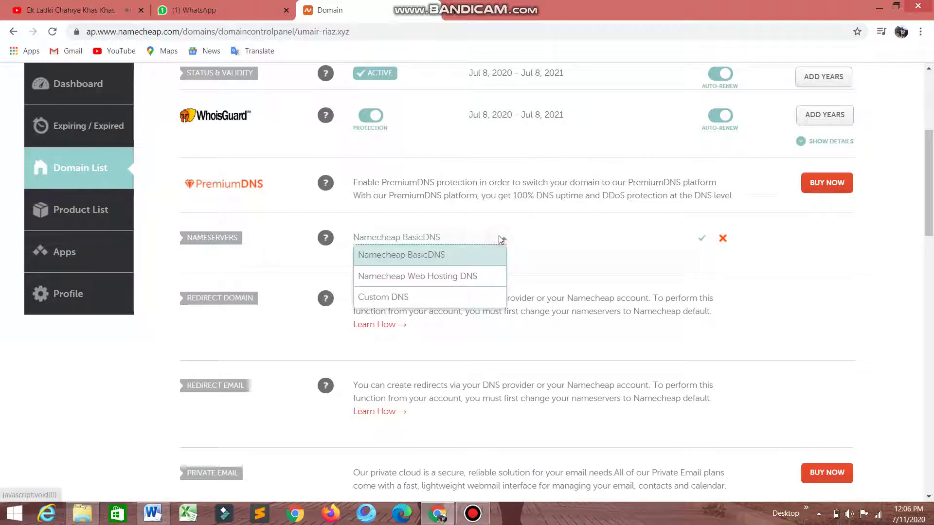
{"action": "left_click", "coordinate": [444, 297]}
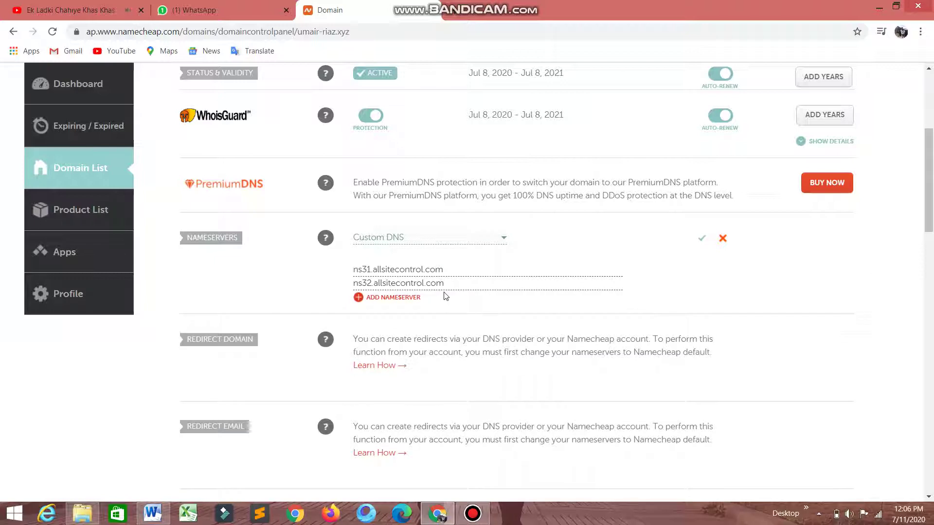
{"action": "left_click", "coordinate": [227, 4]}
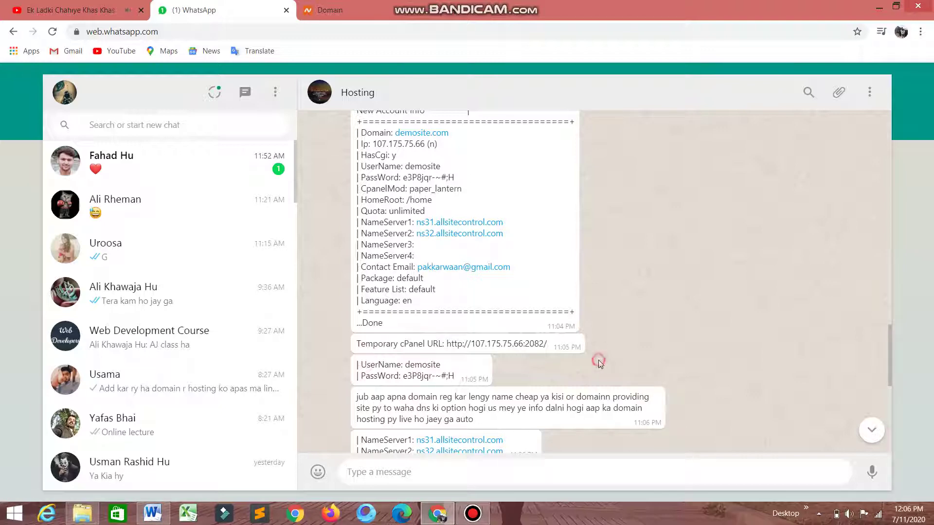
Step: Read the newer Hosting chat messages, then return to the Namecheap domain page
{"action": "scroll", "coordinate": [600, 363], "scroll_direction": "down", "scroll_amount": 5}
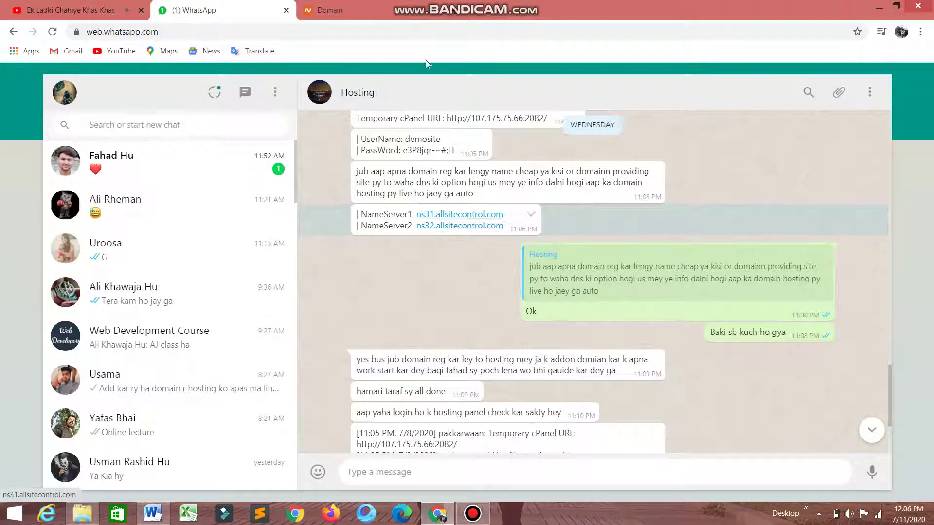
{"action": "left_click", "coordinate": [348, 8]}
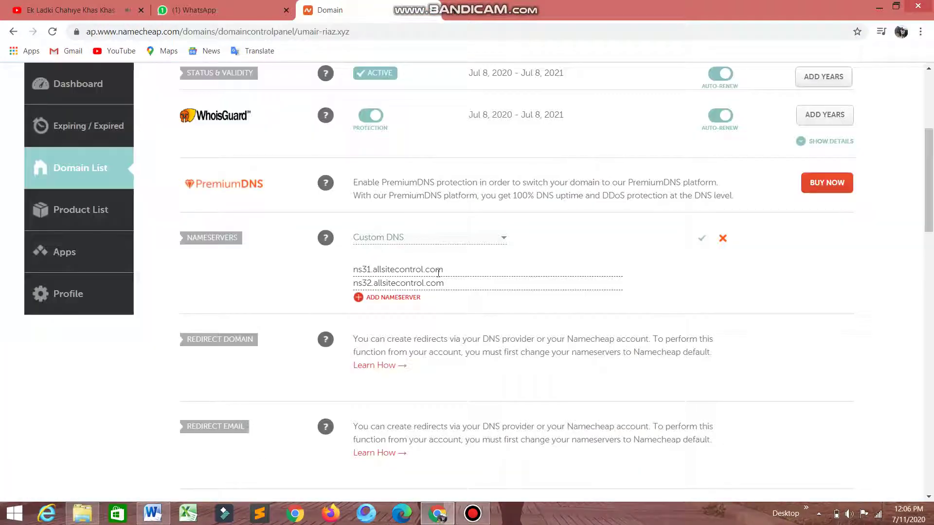
Step: Save the Custom DNS nameservers for umair-riaz.xyz and return to the Hosting chat
{"action": "left_click", "coordinate": [703, 242]}
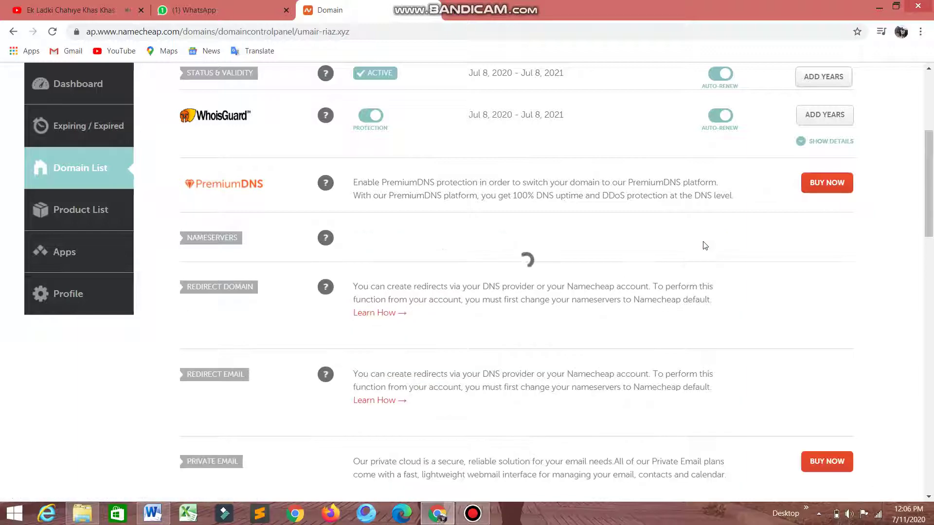
{"action": "left_click_drag", "start_coordinate": [933, 214], "coordinate": [933, 331]}
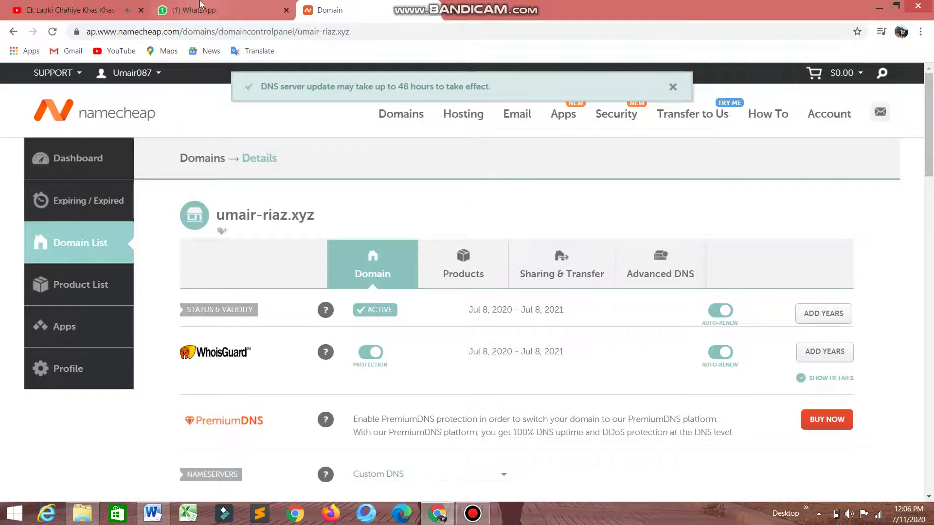
{"action": "left_click", "coordinate": [219, 10]}
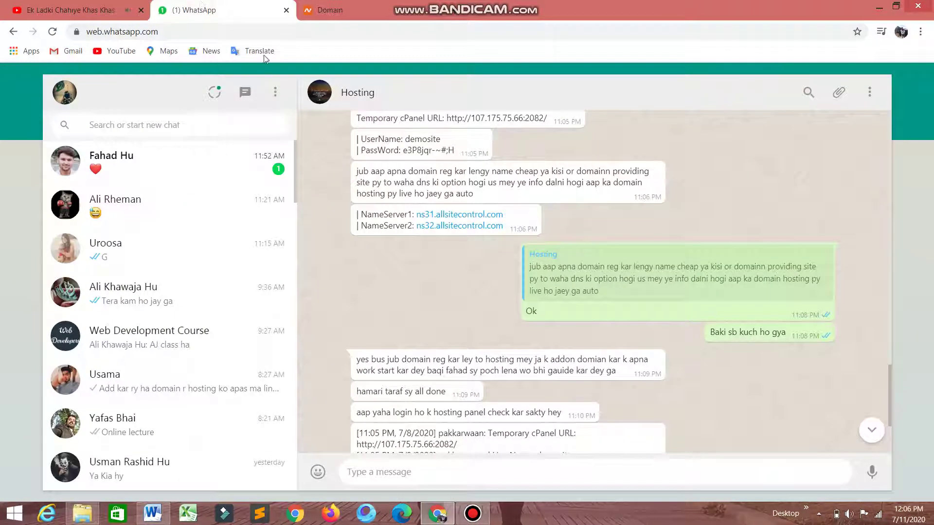
Step: Copy the Temporary cPanel URL from the Hosting chat and load it in a new tab
{"action": "left_click", "coordinate": [452, 249]}
{"action": "scroll", "coordinate": [451, 247], "scroll_direction": "up", "scroll_amount": 6}
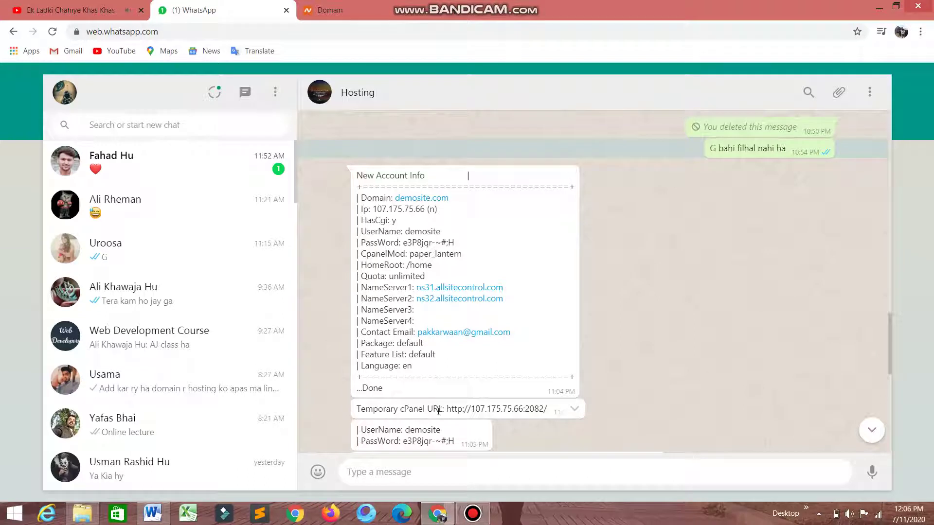
{"action": "left_click_drag", "start_coordinate": [447, 410], "coordinate": [554, 413]}
{"action": "key", "text": "ctrl+c"}
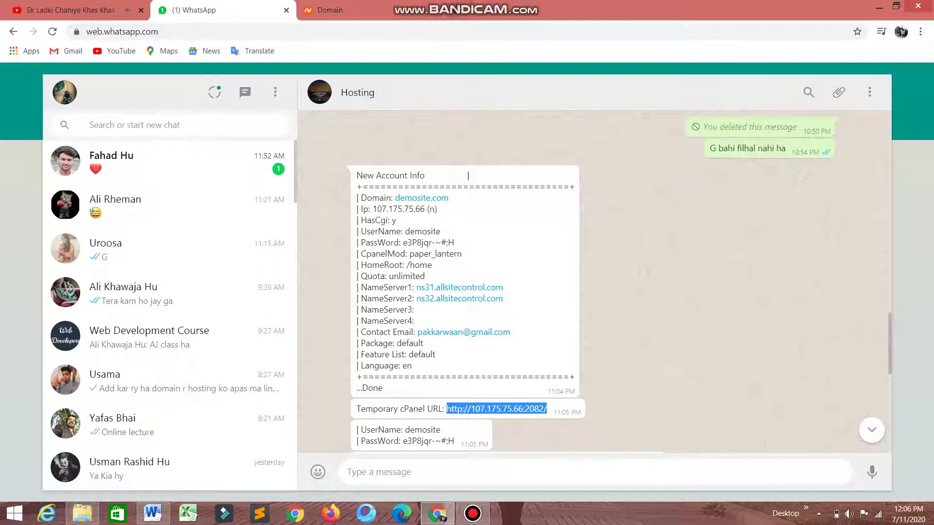
{"action": "left_click", "coordinate": [453, 10]}
{"action": "key", "text": "ctrl+v"}
{"action": "key", "text": "Return"}
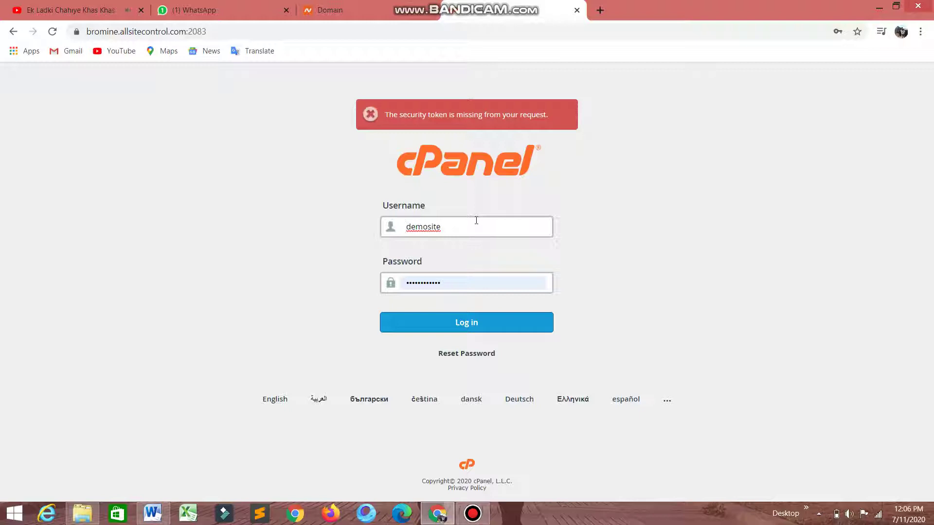
Step: Check the account username in the chat, then log in to cPanel as demosite
{"action": "left_click", "coordinate": [184, 5]}
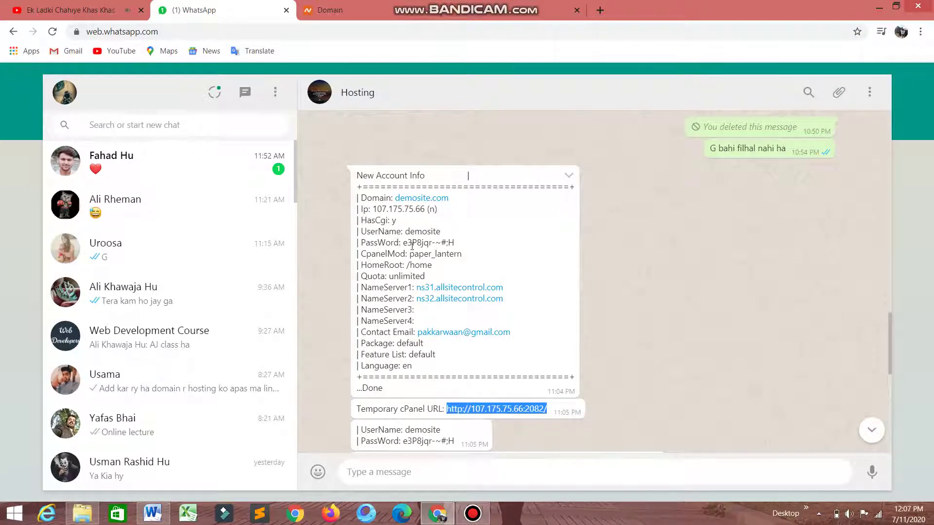
{"action": "left_click_drag", "start_coordinate": [441, 232], "coordinate": [458, 246]}
{"action": "left_click", "coordinate": [454, 16]}
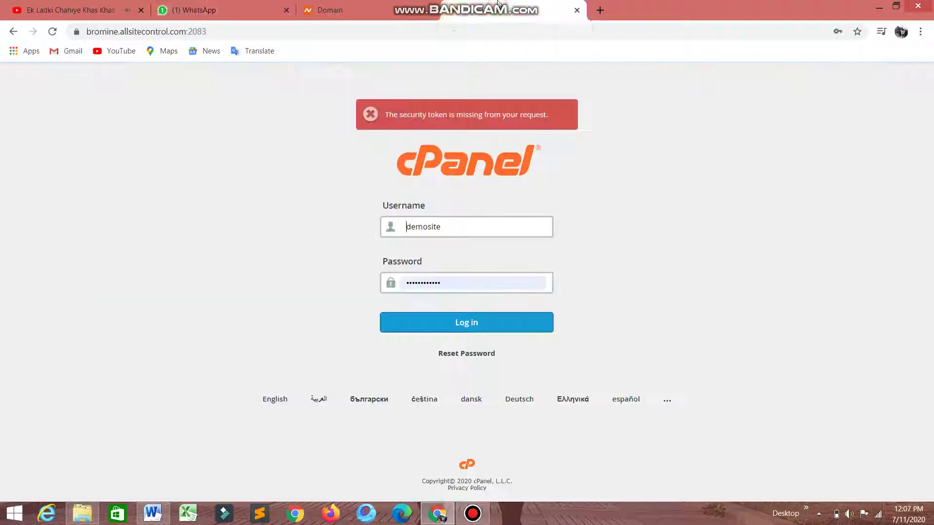
{"action": "left_click", "coordinate": [470, 321]}
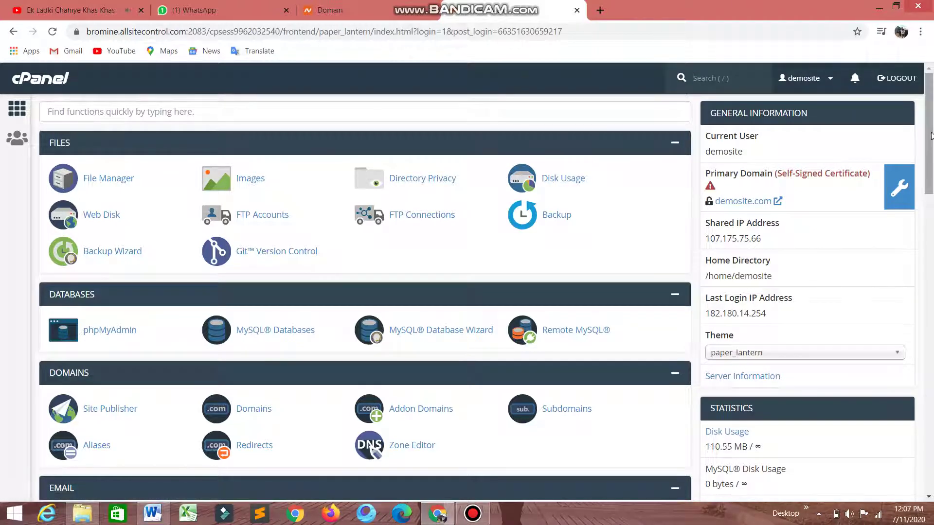
Step: Scroll to cPanel's DOMAINS section and open Addon Domains
{"action": "scroll", "coordinate": [462, 330], "scroll_direction": "down", "scroll_amount": 2}
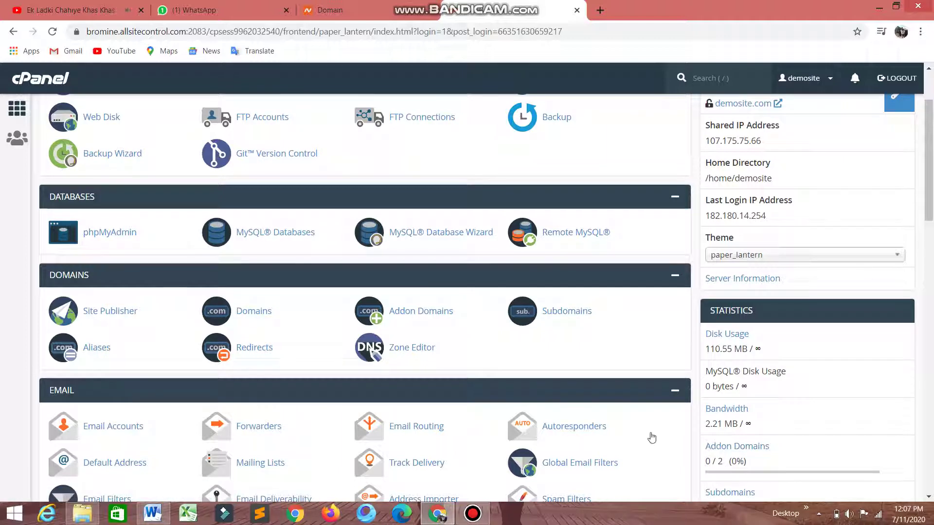
{"action": "left_click", "coordinate": [431, 323]}
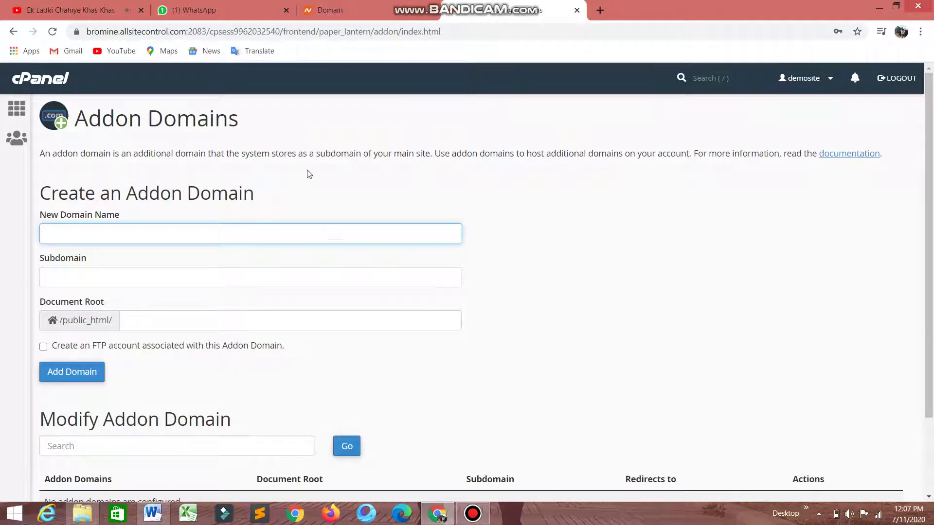
Step: Copy umair-riaz.xyz from Namecheap into cPanel's New Domain Name field, trimming the trailing space
{"action": "left_click", "coordinate": [324, 9]}
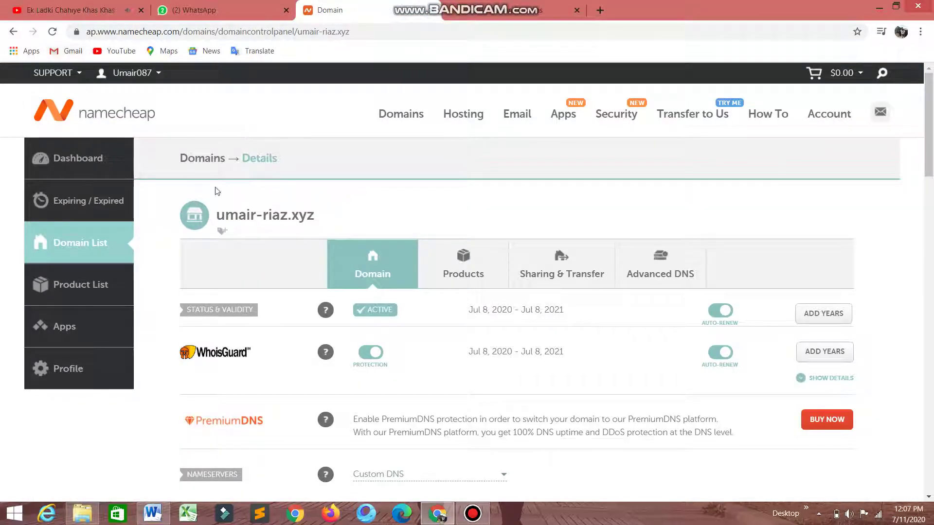
{"action": "left_click_drag", "start_coordinate": [317, 215], "coordinate": [219, 217]}
{"action": "key", "text": "ctrl+c"}
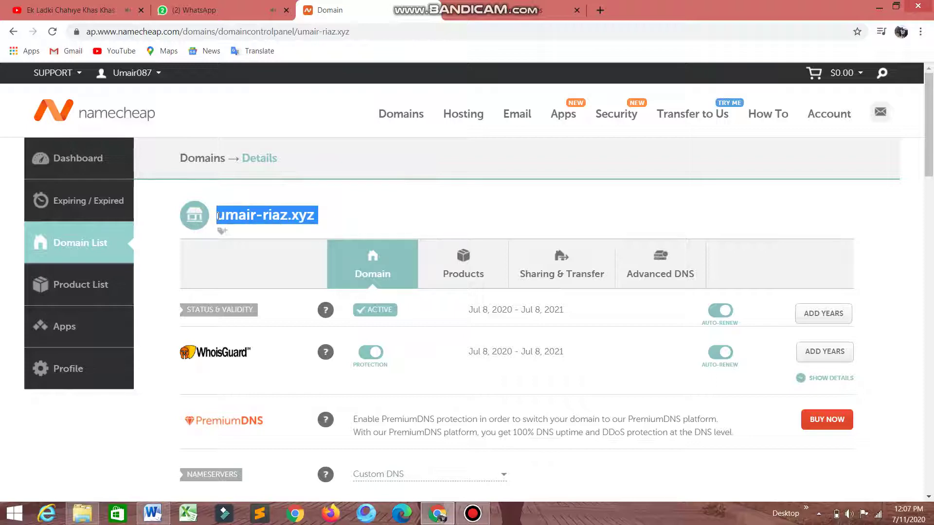
{"action": "left_click", "coordinate": [510, 10]}
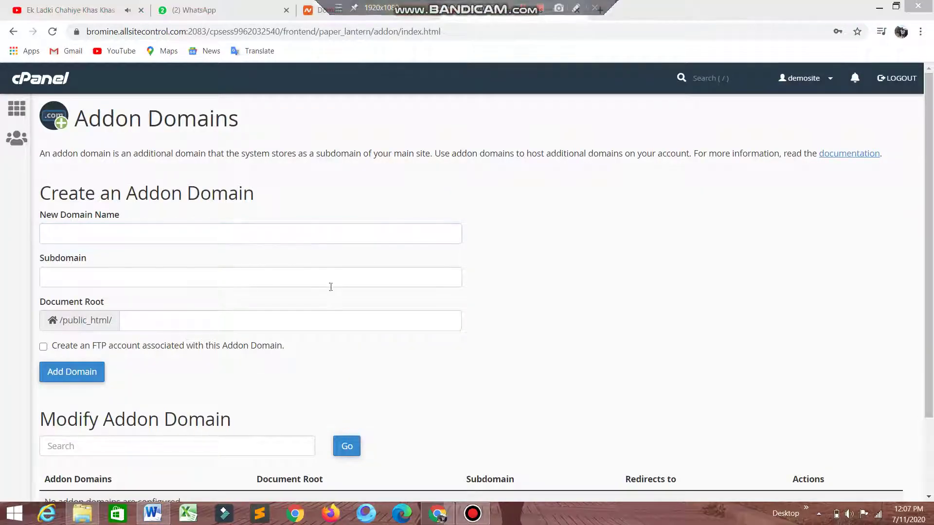
{"action": "left_click", "coordinate": [329, 238]}
{"action": "key", "text": "ctrl+v"}
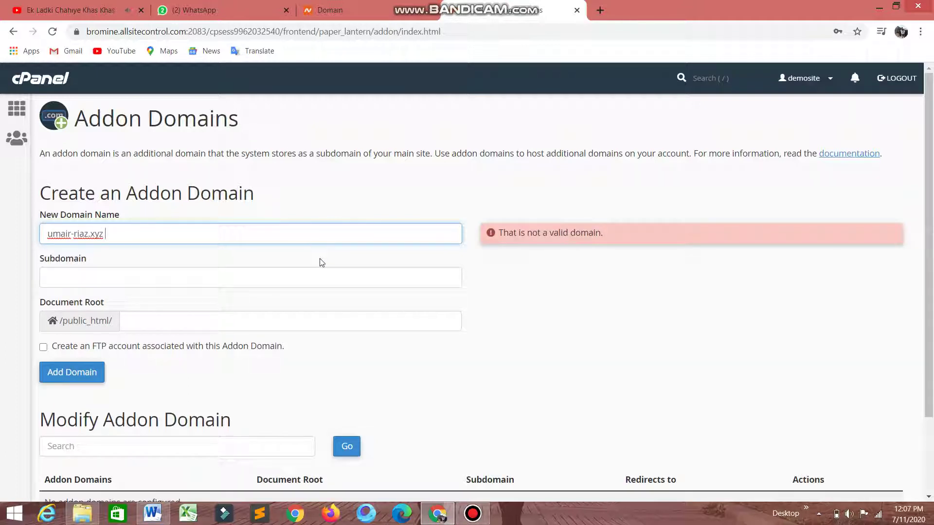
{"action": "key", "text": "BackSpace"}
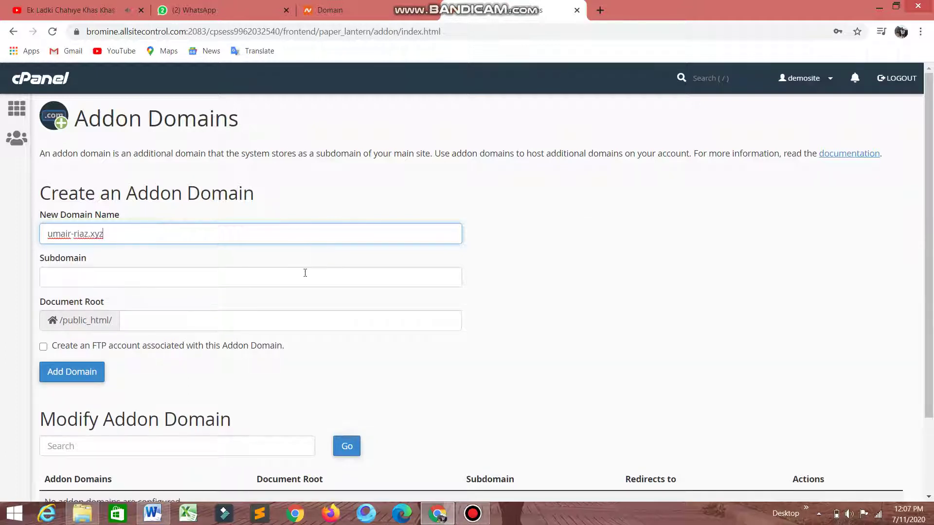
Step: Auto-fill subdomain umair-riaz and document root umair-riaz.xyz, then add the domain
{"action": "double_click", "coordinate": [305, 273]}
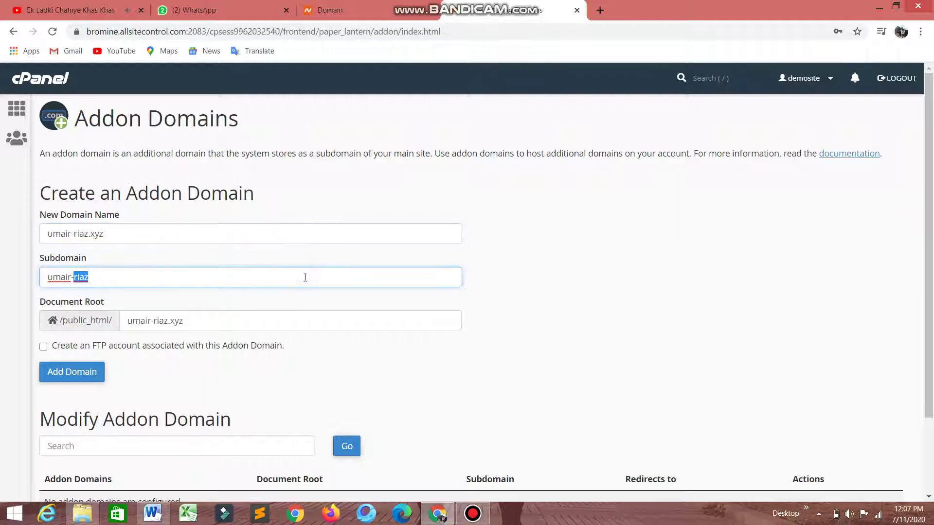
{"action": "left_click", "coordinate": [377, 339]}
{"action": "scroll", "coordinate": [383, 344], "scroll_direction": "down", "scroll_amount": 1}
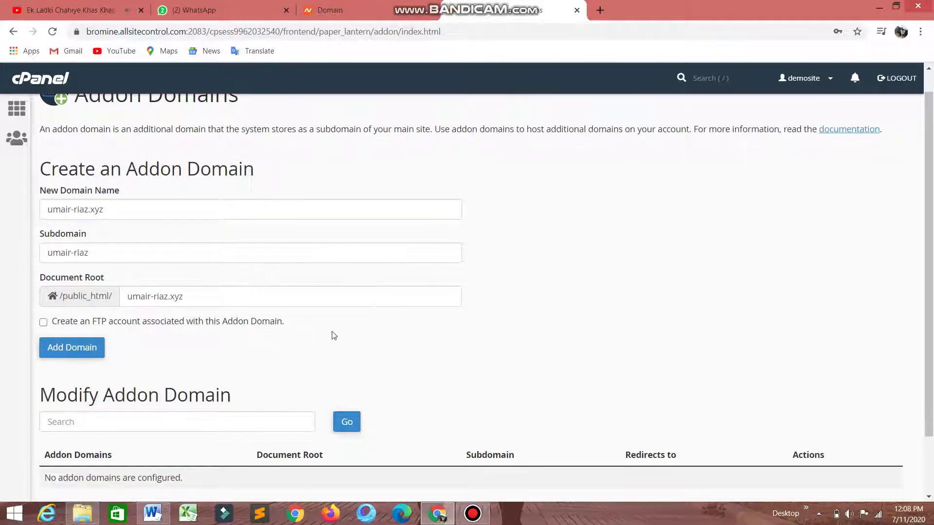
{"action": "left_click", "coordinate": [89, 350]}
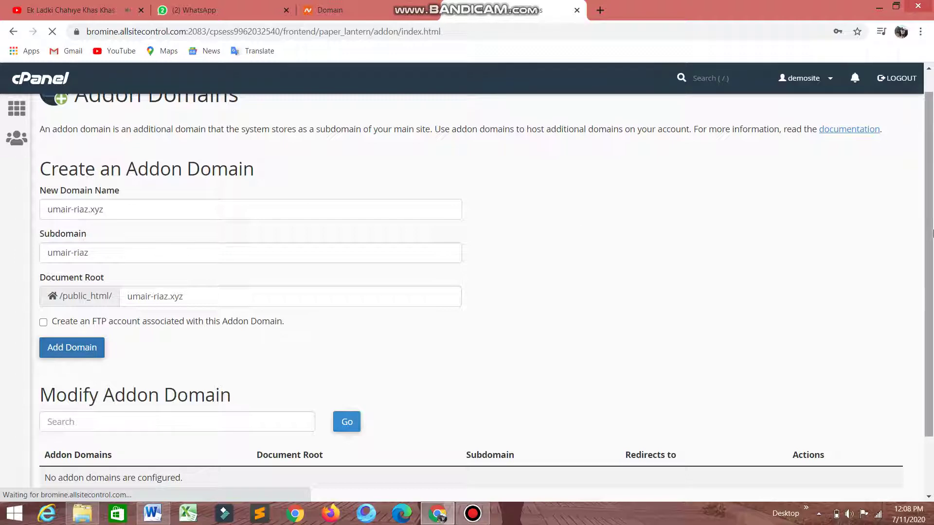
{"action": "scroll", "coordinate": [932, 234], "scroll_direction": "down", "scroll_amount": 2}
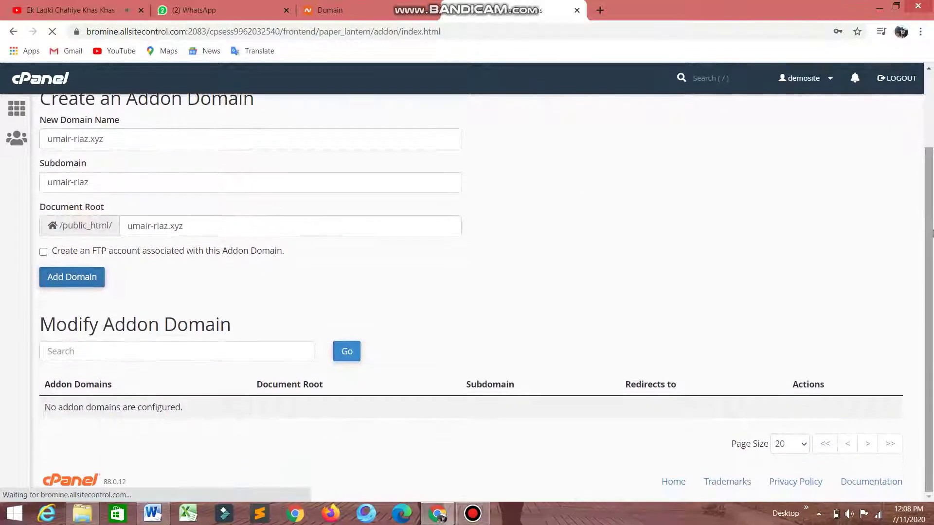
{"action": "scroll", "coordinate": [932, 233], "scroll_direction": "up", "scroll_amount": 1}
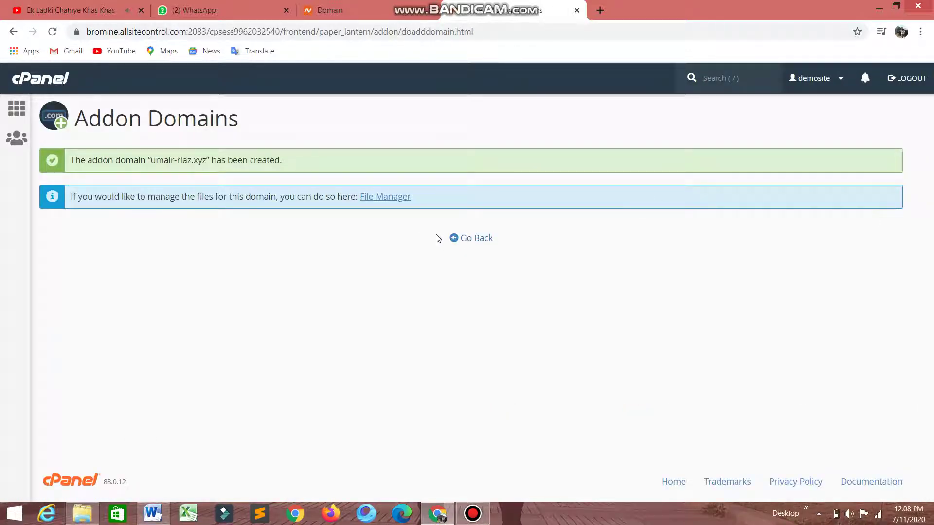
Step: Resubmit the addon domain form, confirm umair-riaz.xyz is listed, then return to the cPanel home page
{"action": "left_click", "coordinate": [469, 238]}
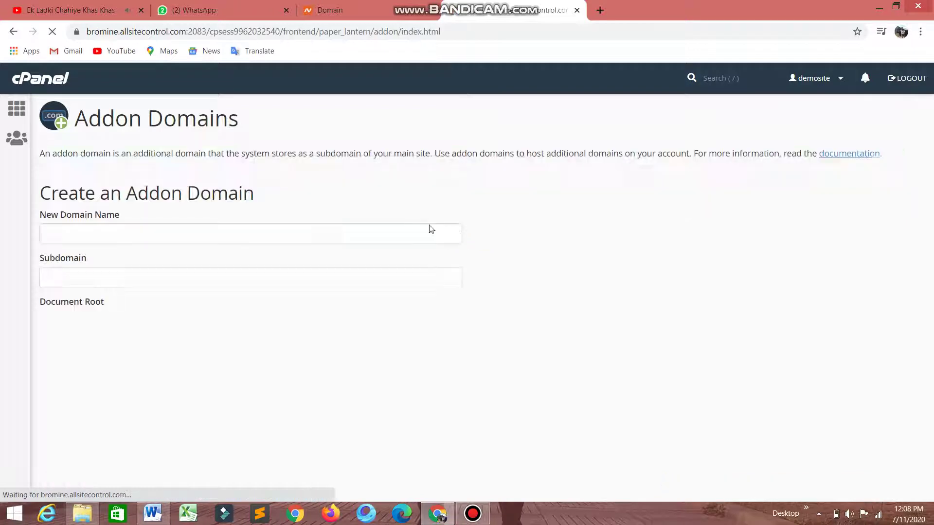
{"action": "left_click", "coordinate": [13, 32]}
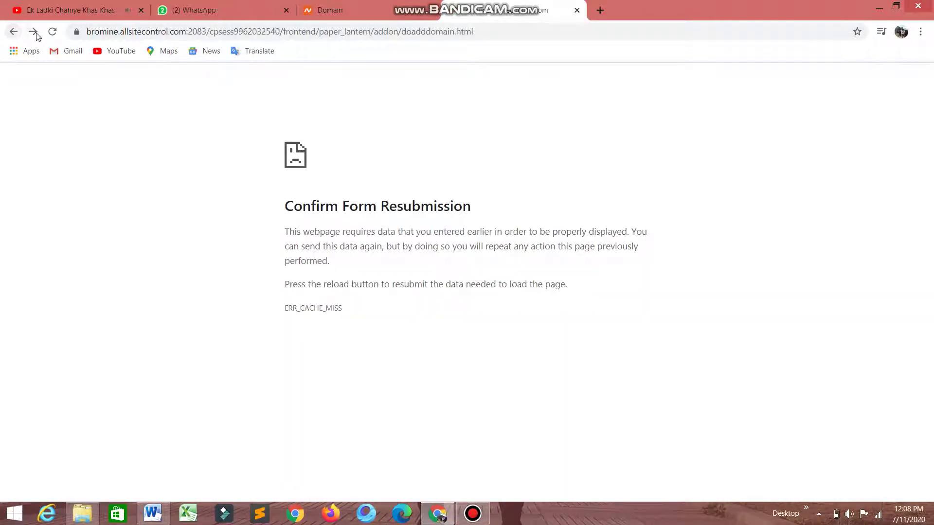
{"action": "left_click", "coordinate": [52, 33]}
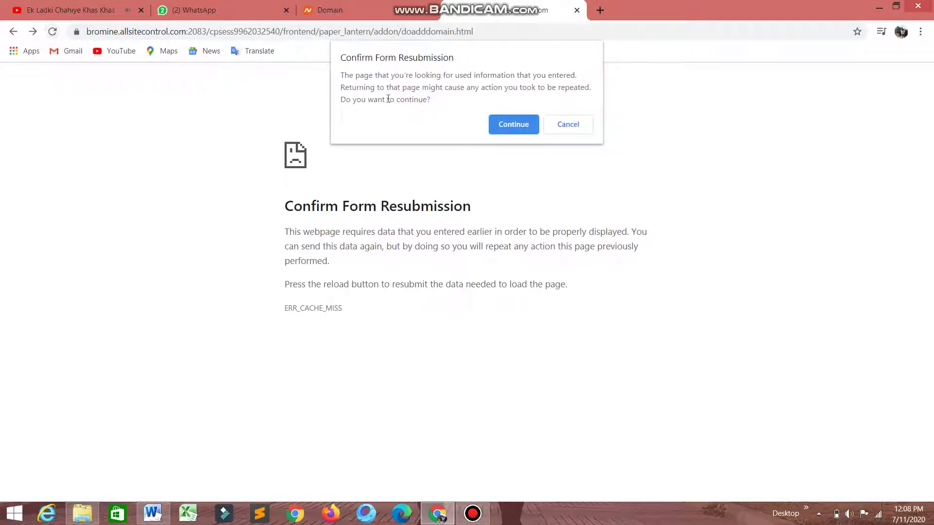
{"action": "left_click", "coordinate": [523, 126]}
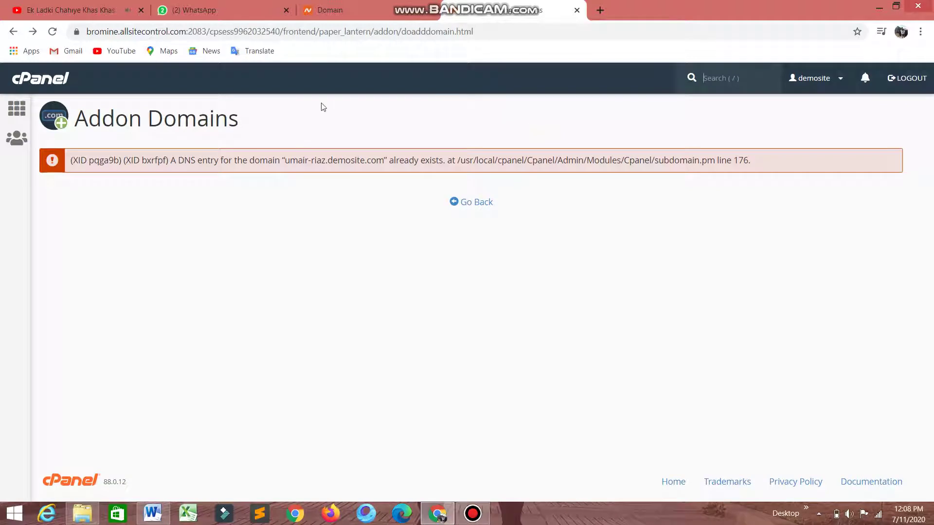
{"action": "left_click", "coordinate": [13, 31]}
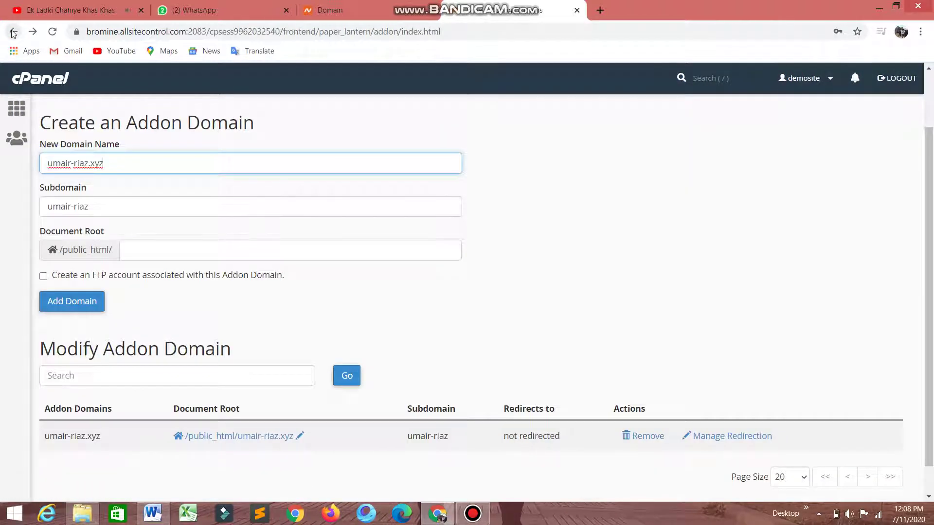
{"action": "left_click", "coordinate": [13, 32]}
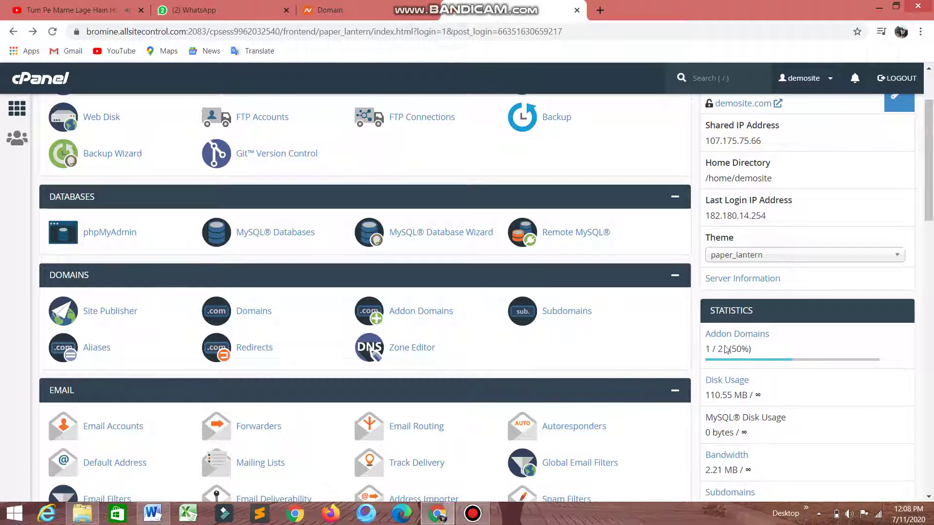
Step: Highlight the Addon Domains usage of 1 / 2 and scroll down to the Softaculous Apps Installer
{"action": "left_click_drag", "start_coordinate": [732, 352], "coordinate": [712, 351]}
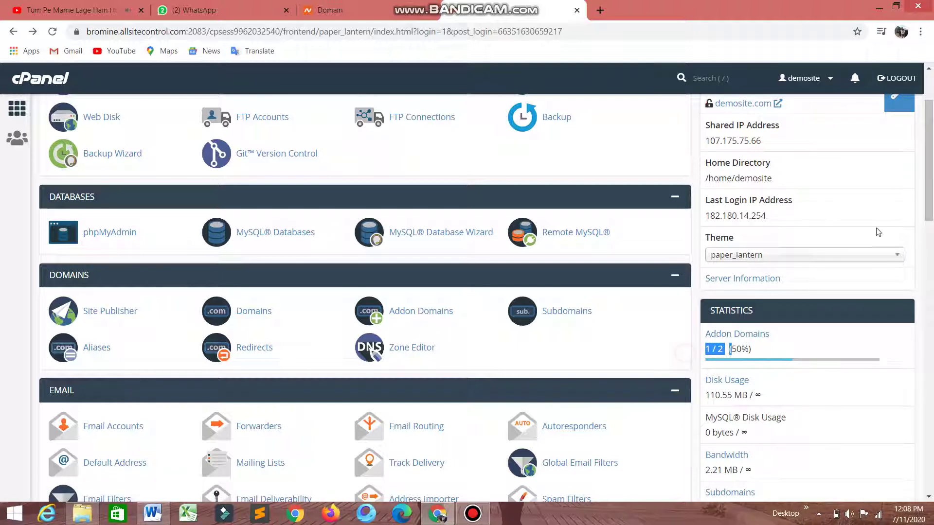
{"action": "left_click_drag", "start_coordinate": [929, 209], "coordinate": [932, 484]}
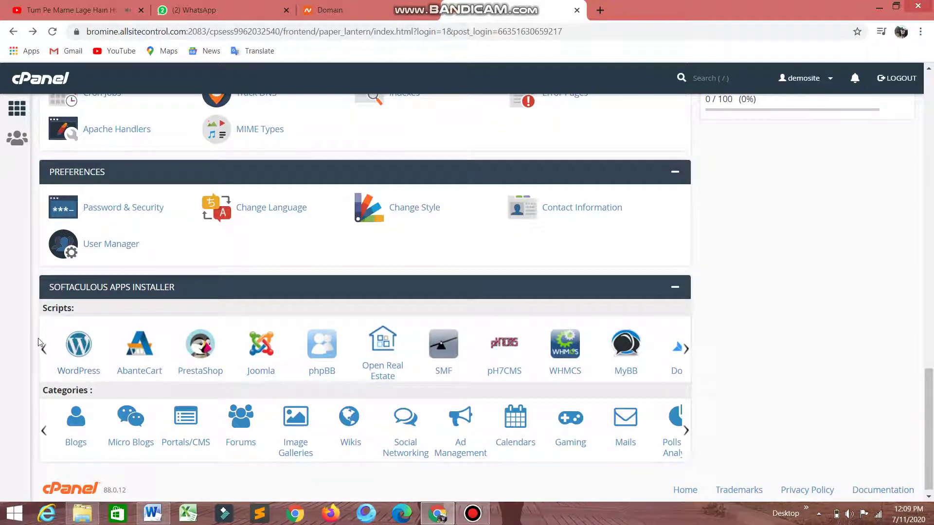
Step: Open the WordPress install form, choose umair-riaz.xyz as the domain, and clear the In Directory field
{"action": "left_click", "coordinate": [76, 346]}
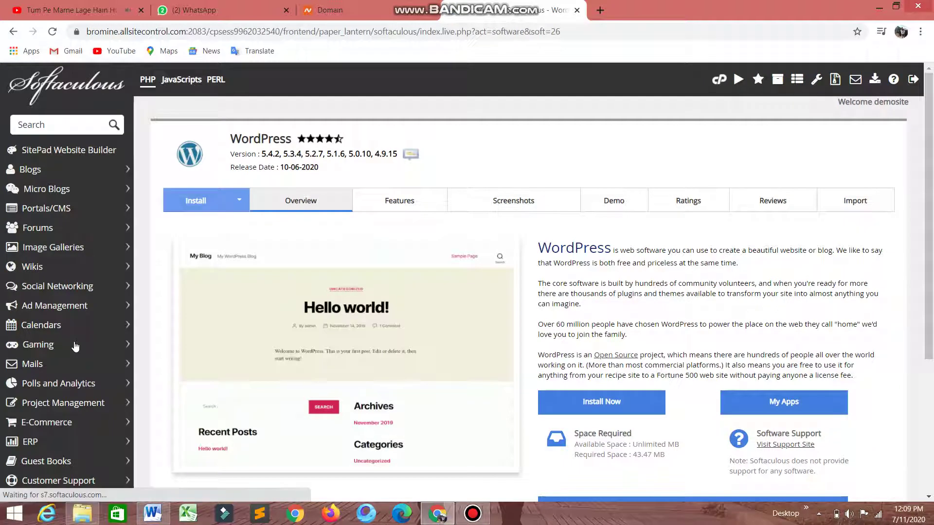
{"action": "left_click", "coordinate": [223, 207]}
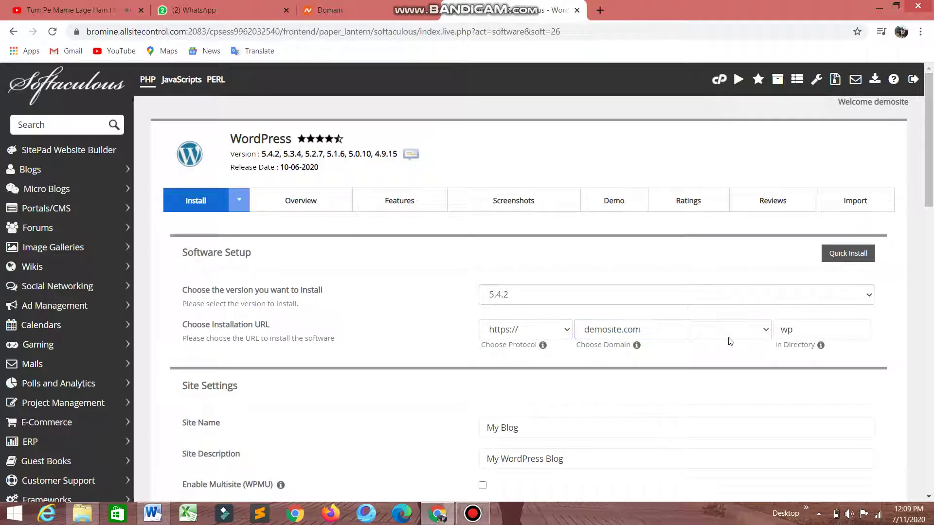
{"action": "left_click", "coordinate": [765, 331]}
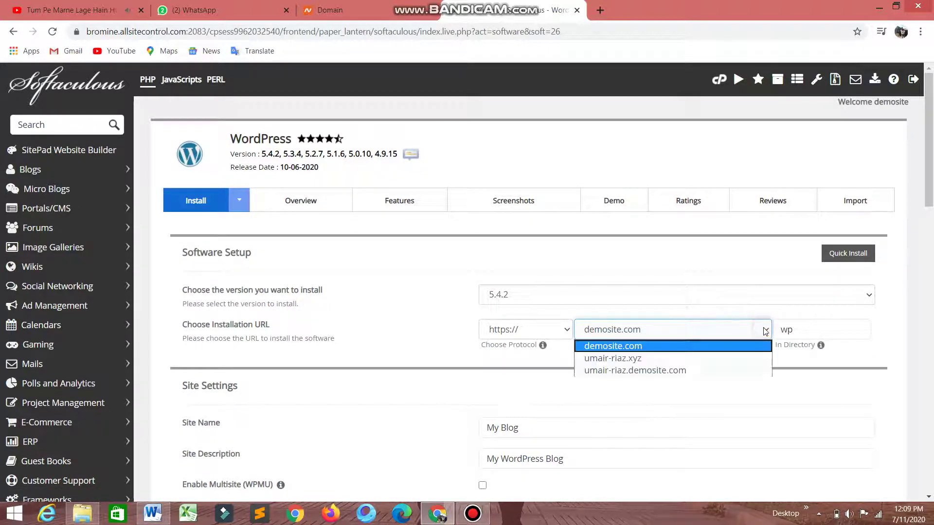
{"action": "left_click", "coordinate": [739, 363]}
{"action": "left_click", "coordinate": [824, 329]}
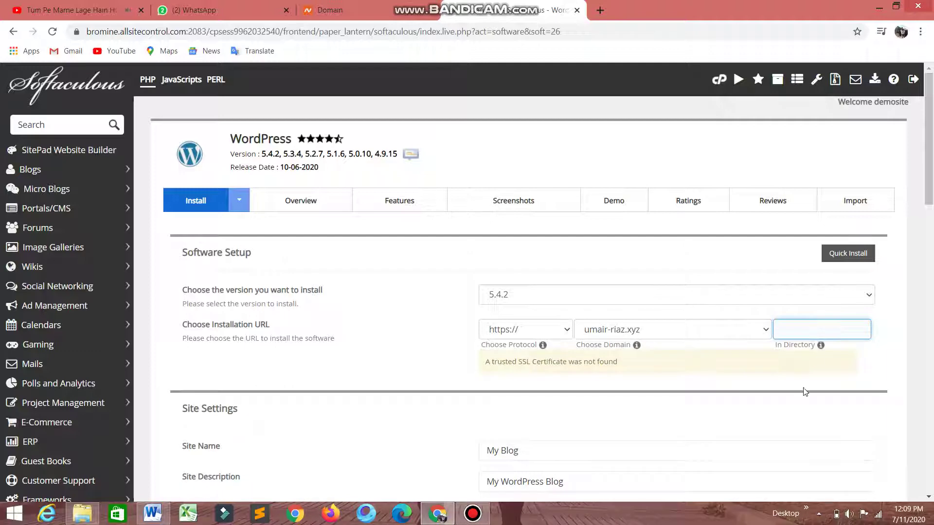
Step: Replace the default site name 'My Blog' with the site owner's name
{"action": "left_click", "coordinate": [803, 400]}
{"action": "scroll", "coordinate": [805, 405], "scroll_direction": "down", "scroll_amount": 2}
{"action": "scroll", "coordinate": [802, 402], "scroll_direction": "down", "scroll_amount": 4}
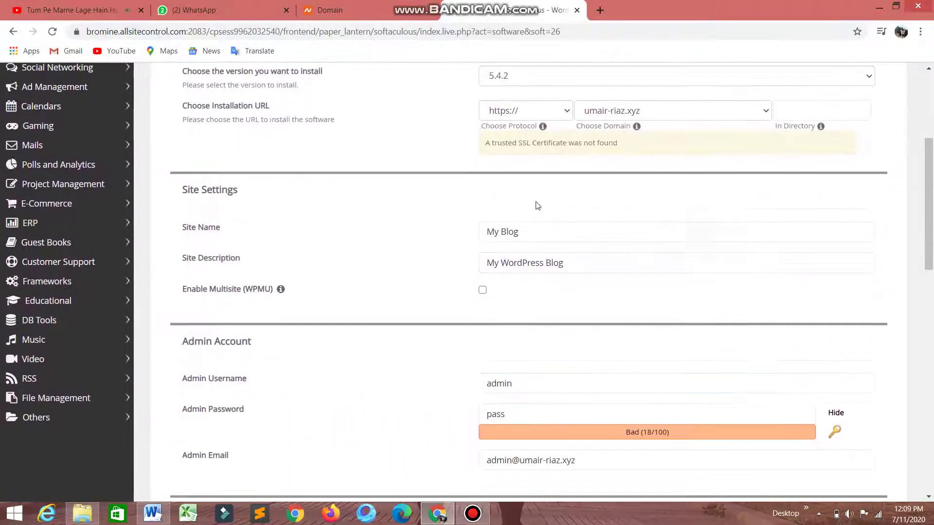
{"action": "left_click", "coordinate": [570, 232]}
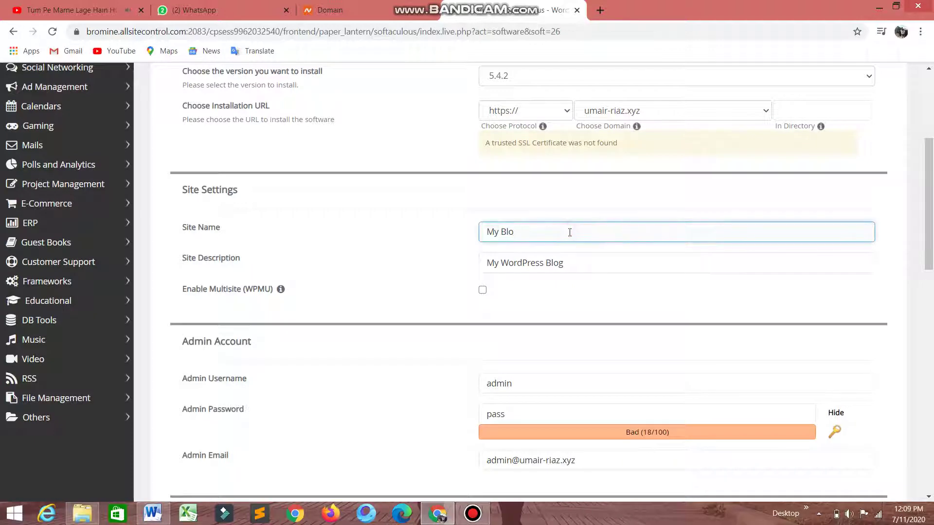
{"action": "key", "text": "BackSpace"}
{"action": "key", "text": "BackSpace"}
{"action": "key", "text": "BackSpace"}
{"action": "key", "text": "BackSpace"}
{"action": "key", "text": "BackSpace"}
{"action": "key", "text": "BackSpace"}
{"action": "type", "text": "umair "}
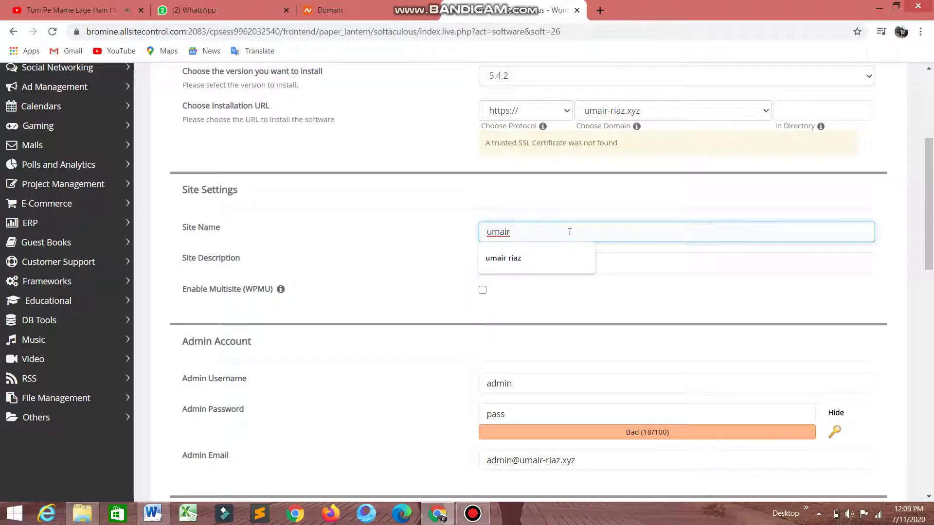
{"action": "type", "text": "riaz"}
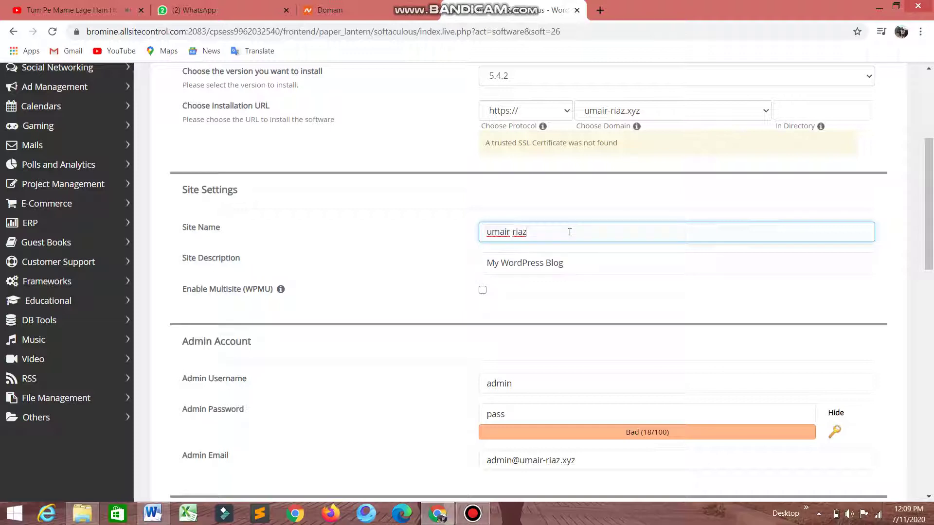
{"action": "key", "text": "Tab"}
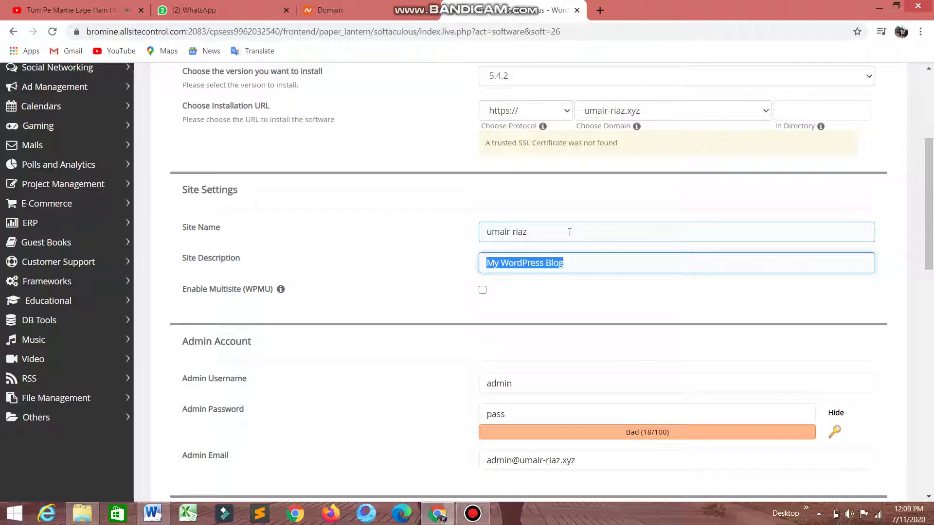
Step: Change the site description to 'it's general blog' using the autocomplete suggestion
{"action": "key", "text": "BackSpace"}
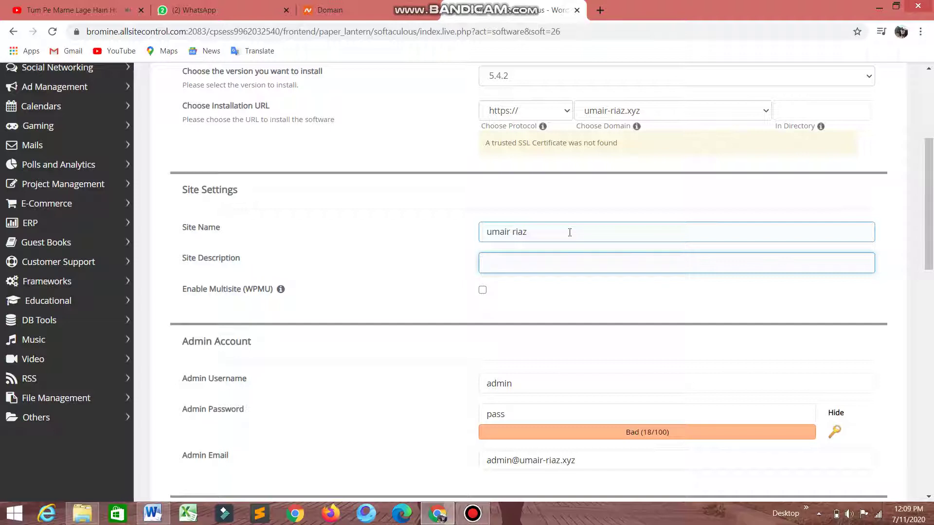
{"action": "type", "text": "it'"}
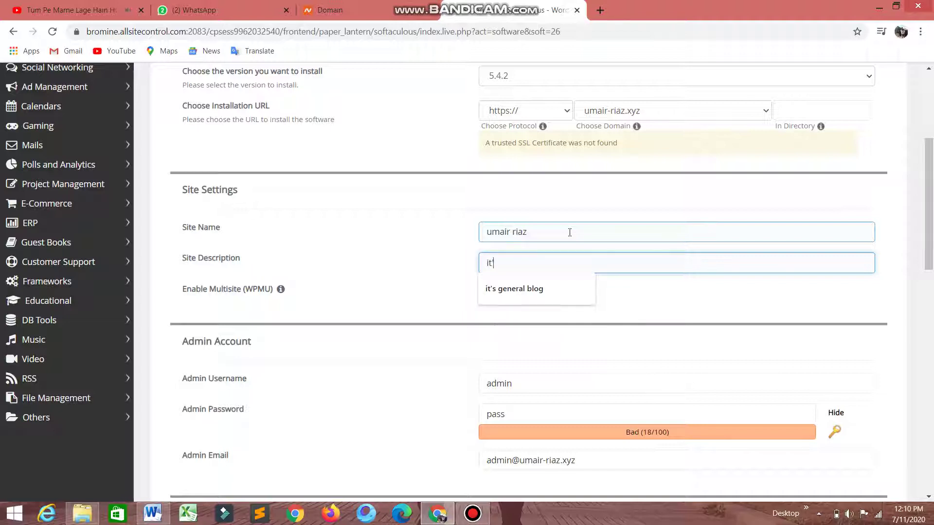
{"action": "key", "text": "Down"}
{"action": "key", "text": "Return"}
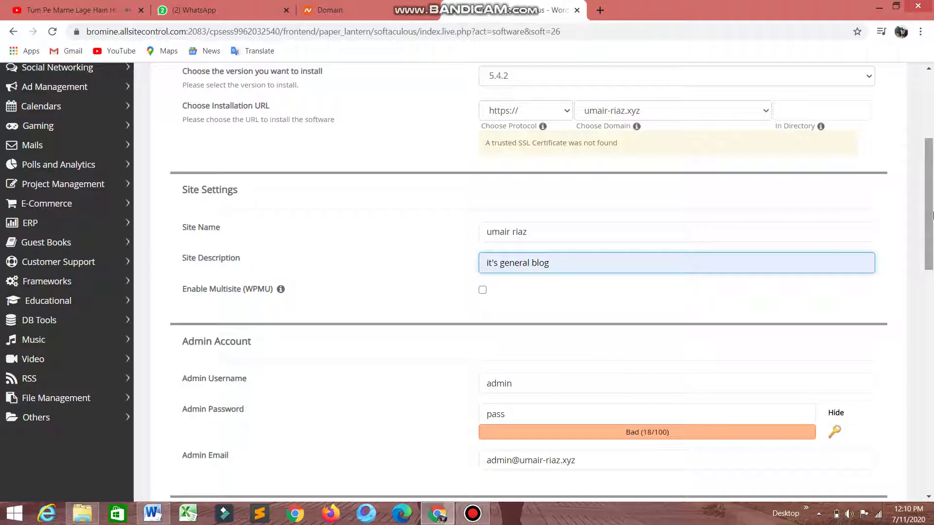
{"action": "scroll", "coordinate": [841, 317], "scroll_direction": "down", "scroll_amount": 4}
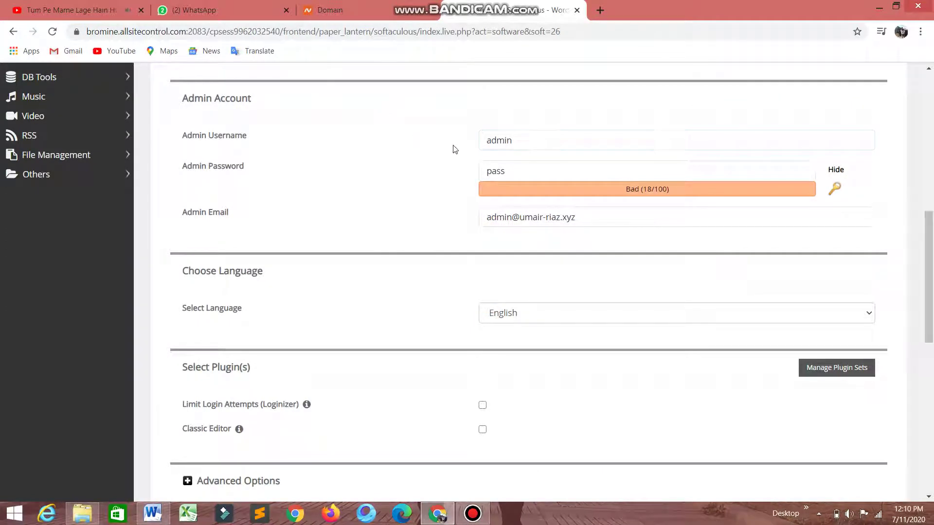
{"action": "left_click", "coordinate": [534, 140]}
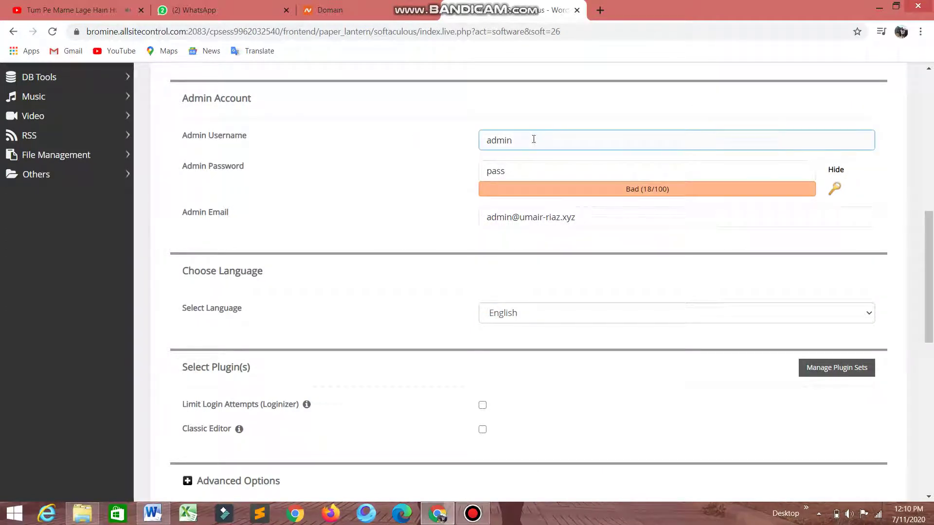
{"action": "left_click", "coordinate": [531, 170]}
{"action": "key", "text": "BackSpace"}
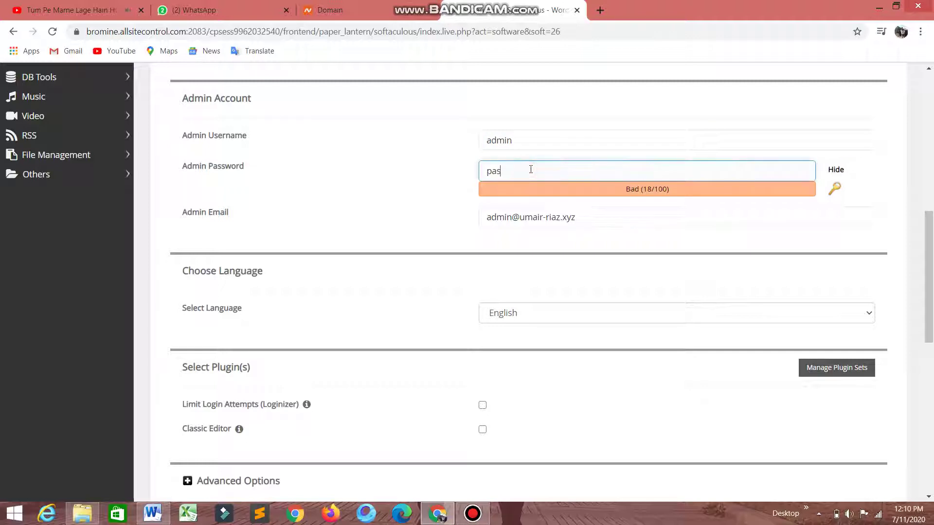
{"action": "key", "text": "BackSpace"}
{"action": "key", "text": "BackSpace"}
{"action": "key", "text": "BackSpace"}
{"action": "type", "text": "umairriaz"}
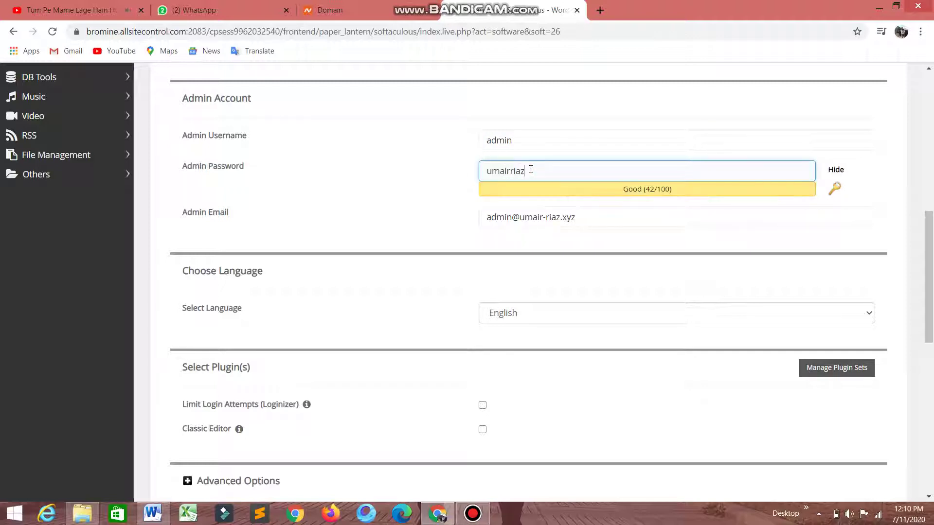
{"action": "left_click", "coordinate": [564, 245]}
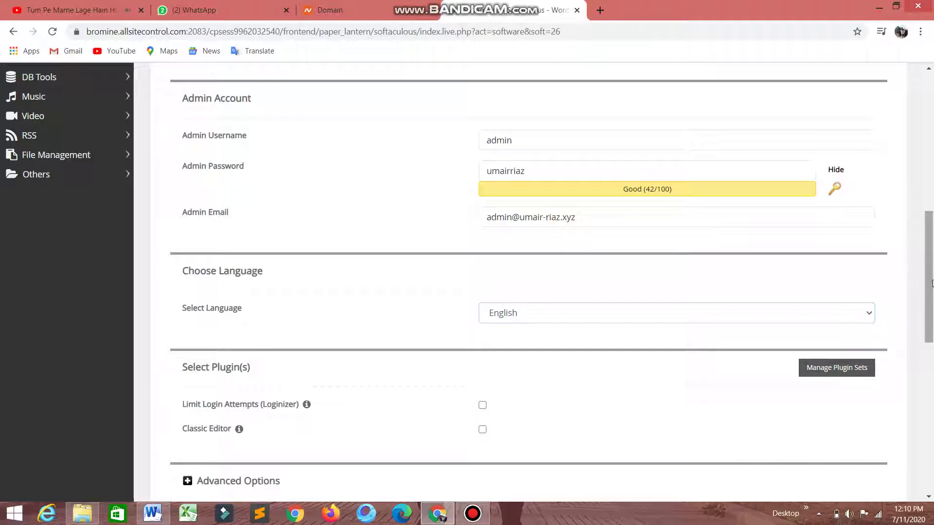
{"action": "left_click_drag", "start_coordinate": [932, 284], "coordinate": [932, 439]}
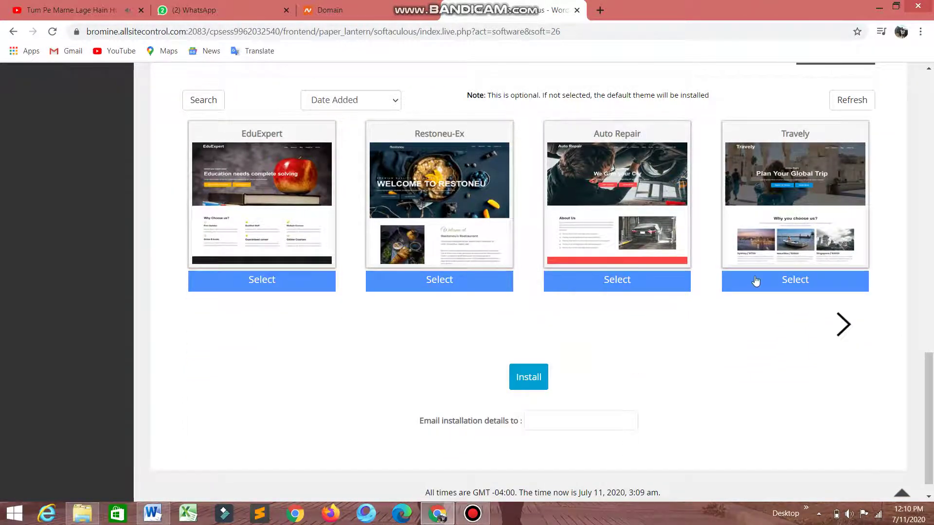
Step: Browse the theme list, select EduExpert, and install WordPress
{"action": "left_click", "coordinate": [847, 325]}
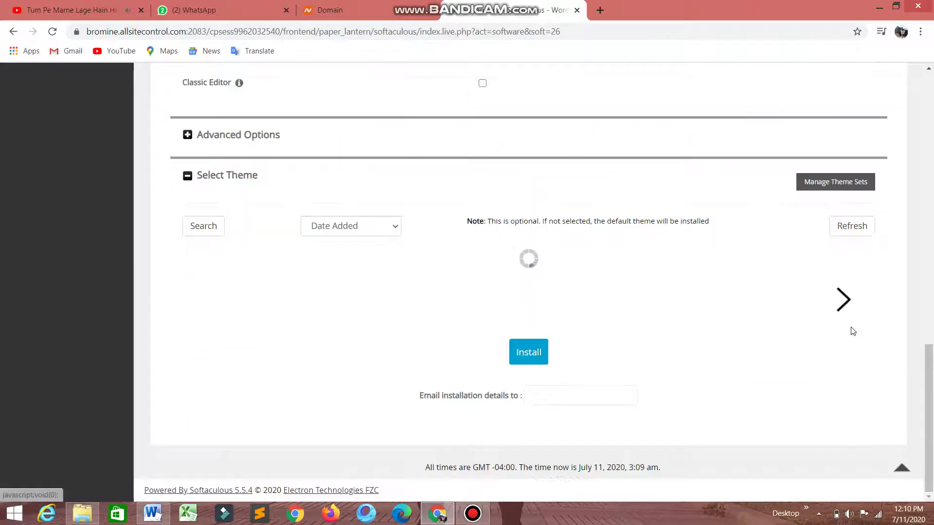
{"action": "scroll", "coordinate": [846, 313], "scroll_direction": "down", "scroll_amount": 3}
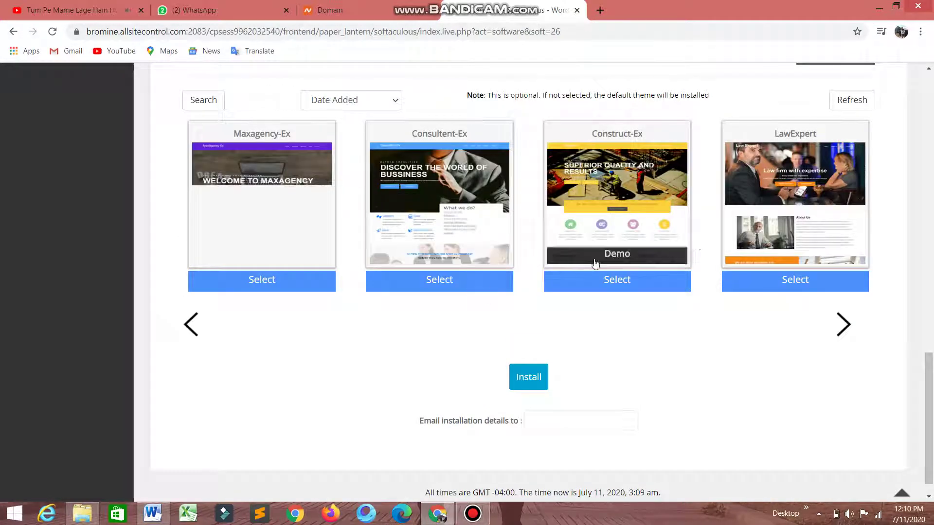
{"action": "left_click", "coordinate": [193, 326]}
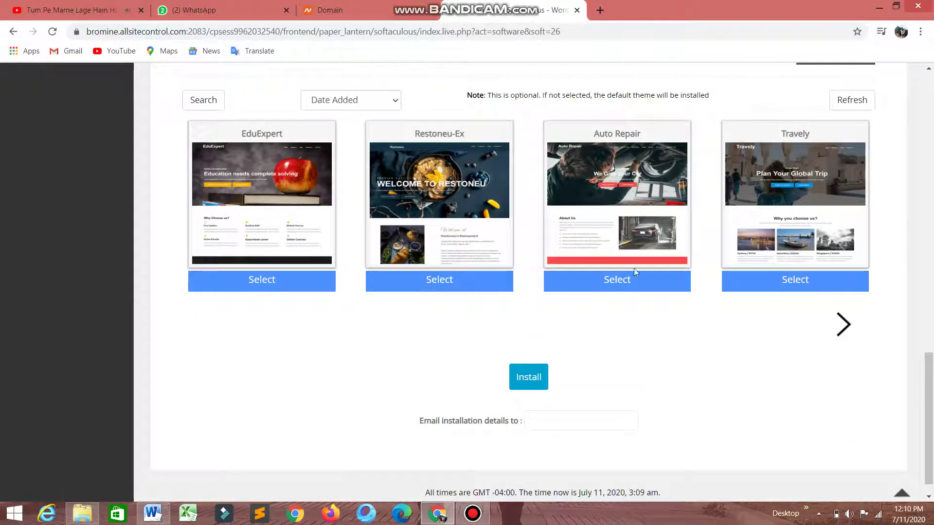
{"action": "left_click", "coordinate": [260, 282]}
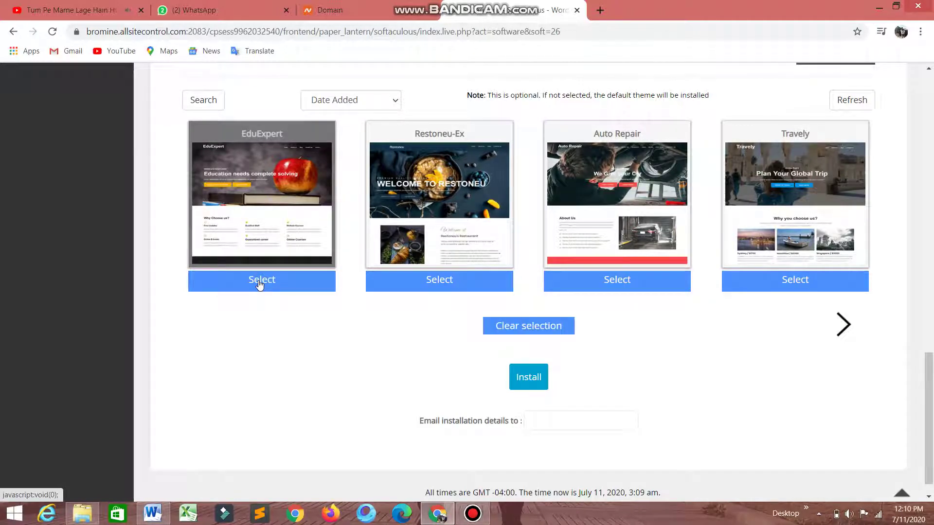
{"action": "left_click", "coordinate": [541, 385]}
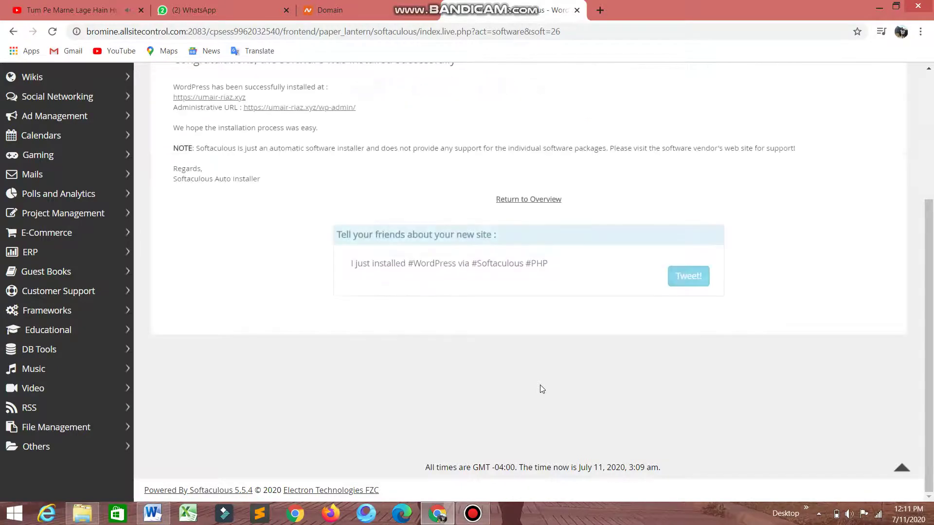
Step: Open the wp-admin Administrative URL from the Congratulations message
{"action": "scroll", "coordinate": [542, 389], "scroll_direction": "up", "scroll_amount": 3}
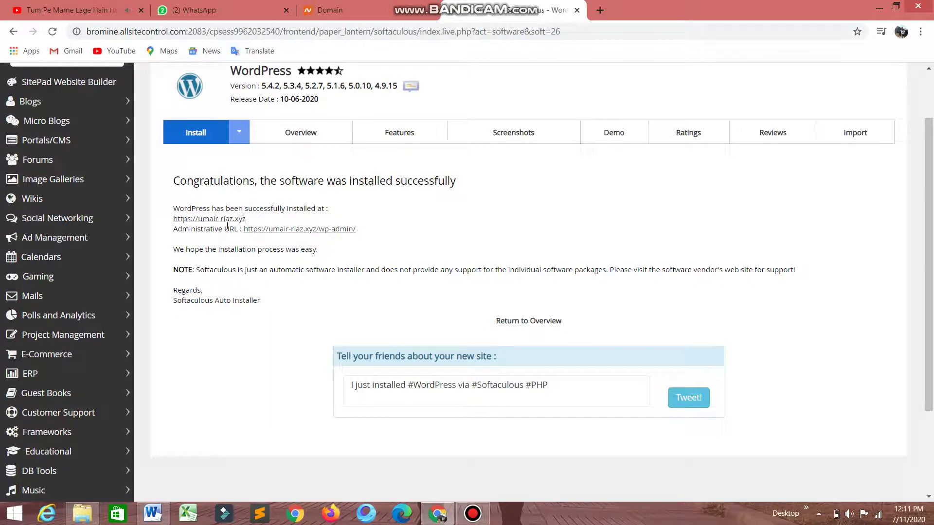
{"action": "left_click", "coordinate": [280, 234]}
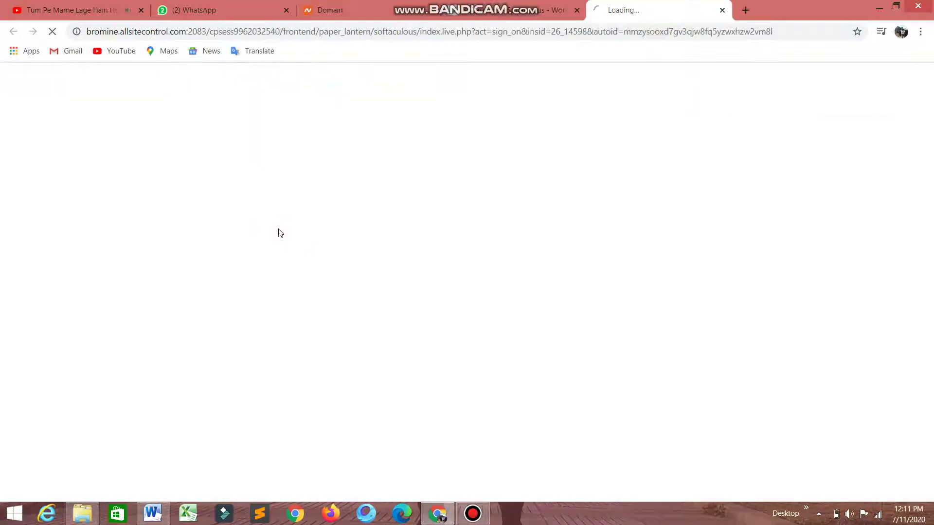
Step: Open the live umair-riaz.xyz site in a new tab and check both it and the admin dashboard
{"action": "left_click", "coordinate": [481, 6]}
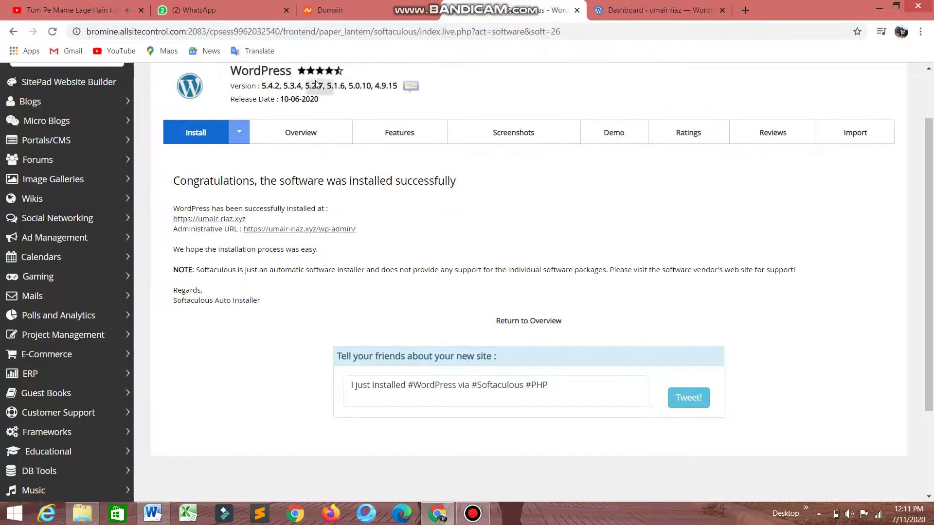
{"action": "left_click", "coordinate": [226, 219]}
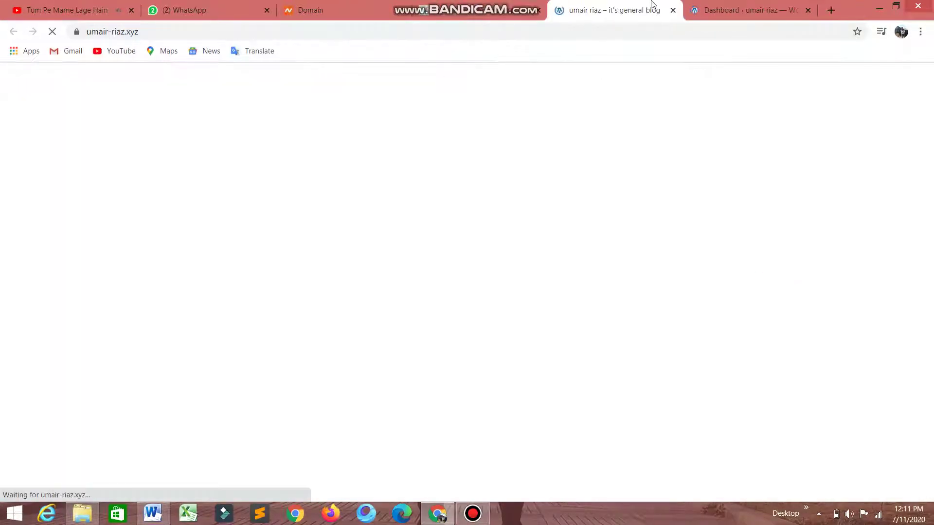
{"action": "left_click", "coordinate": [729, 7]}
{"action": "left_click", "coordinate": [621, 7]}
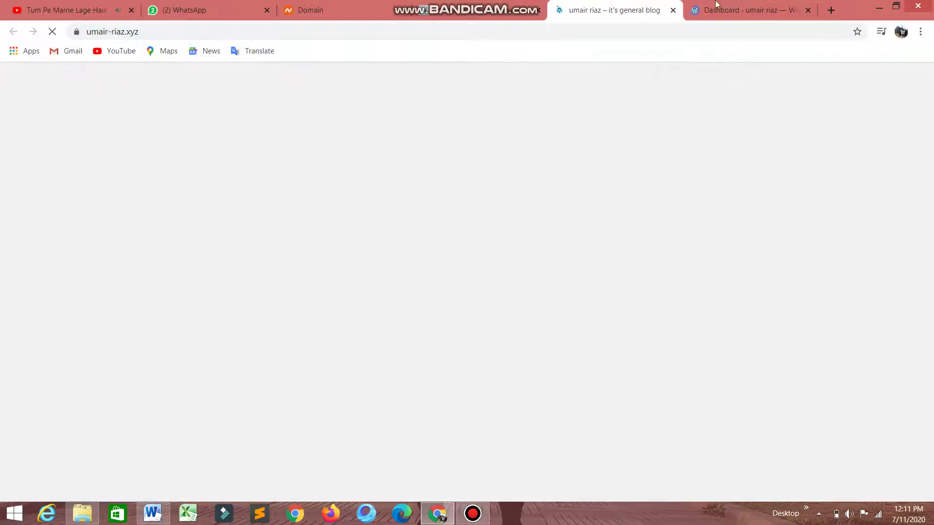
{"action": "left_click", "coordinate": [715, 4]}
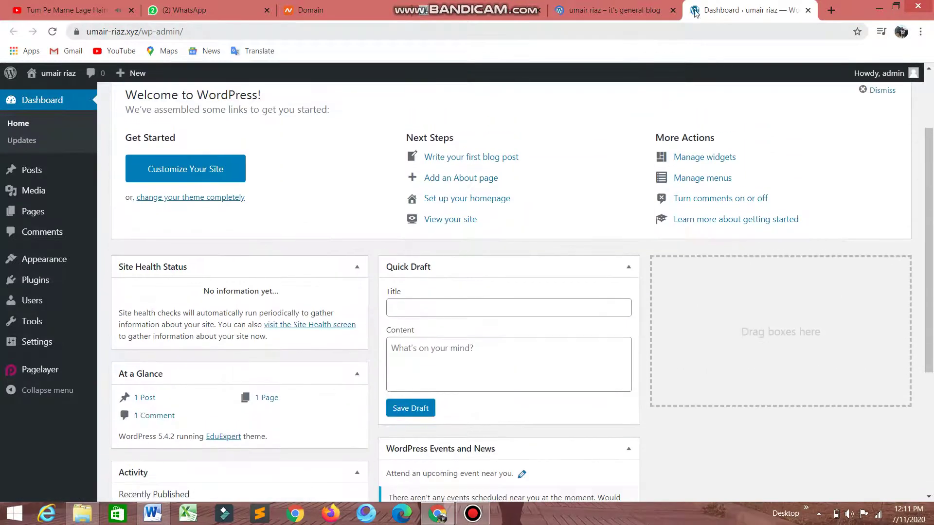
{"action": "left_click", "coordinate": [618, 4]}
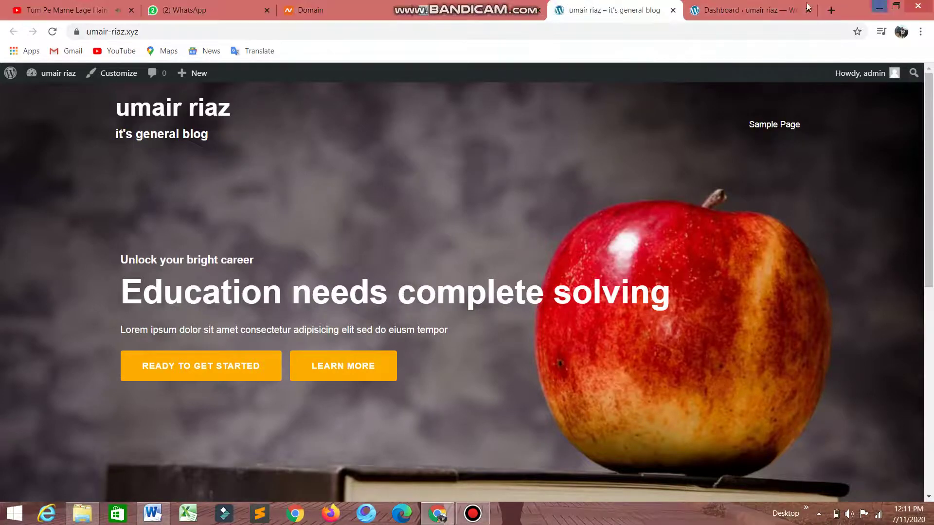
Step: Scroll the live homepage down to the Hello world! post and back, then return to the Dashboard tab
{"action": "left_click_drag", "start_coordinate": [931, 135], "coordinate": [932, 306]}
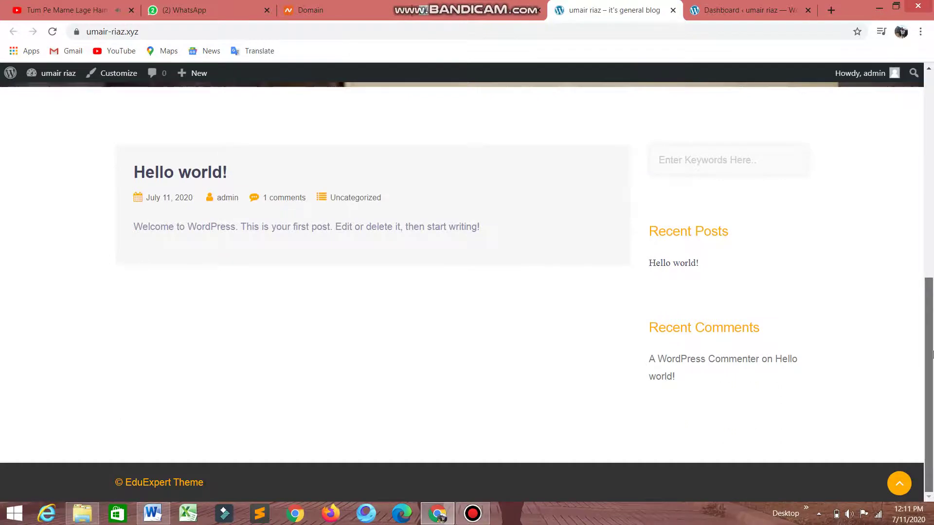
{"action": "left_click_drag", "start_coordinate": [932, 355], "coordinate": [910, 83]}
{"action": "left_click", "coordinate": [742, 10]}
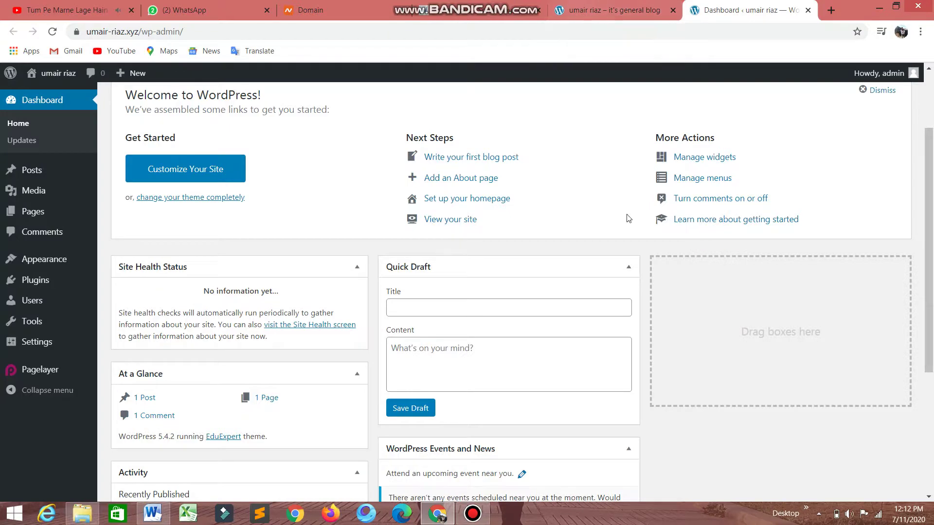
{"action": "left_click", "coordinate": [478, 518]}
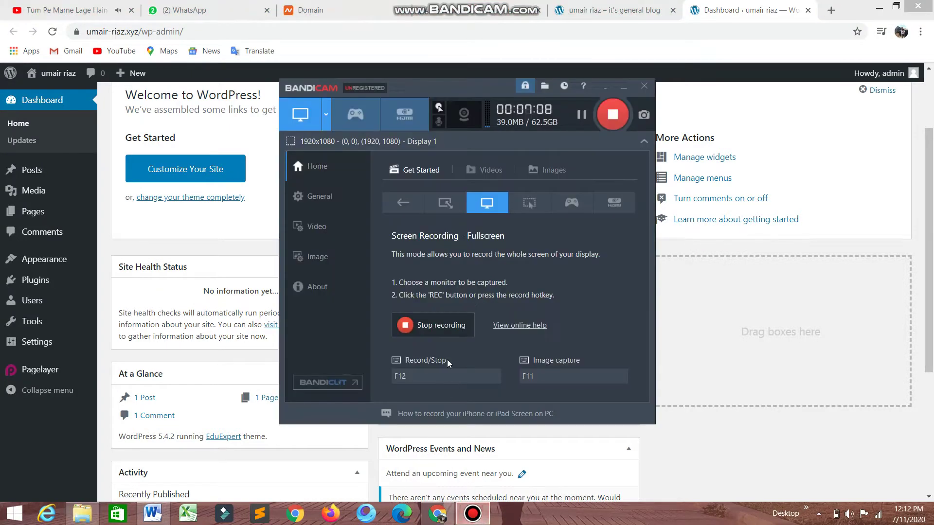